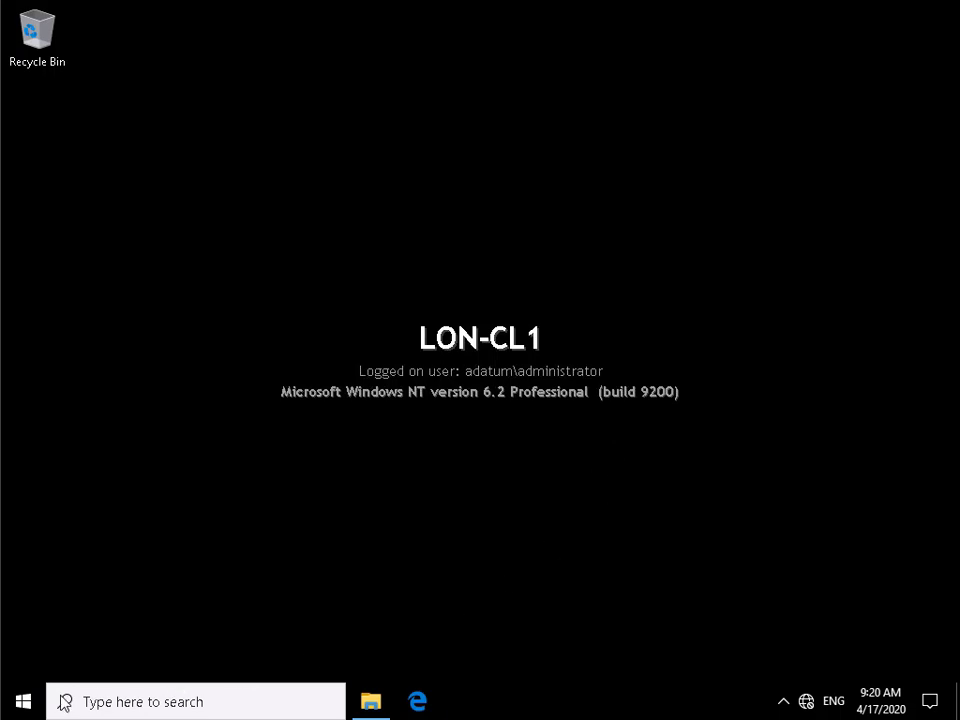
Open the Local Group Policy Editor by searching for gpedit.msc, and maximize its window
key("super")
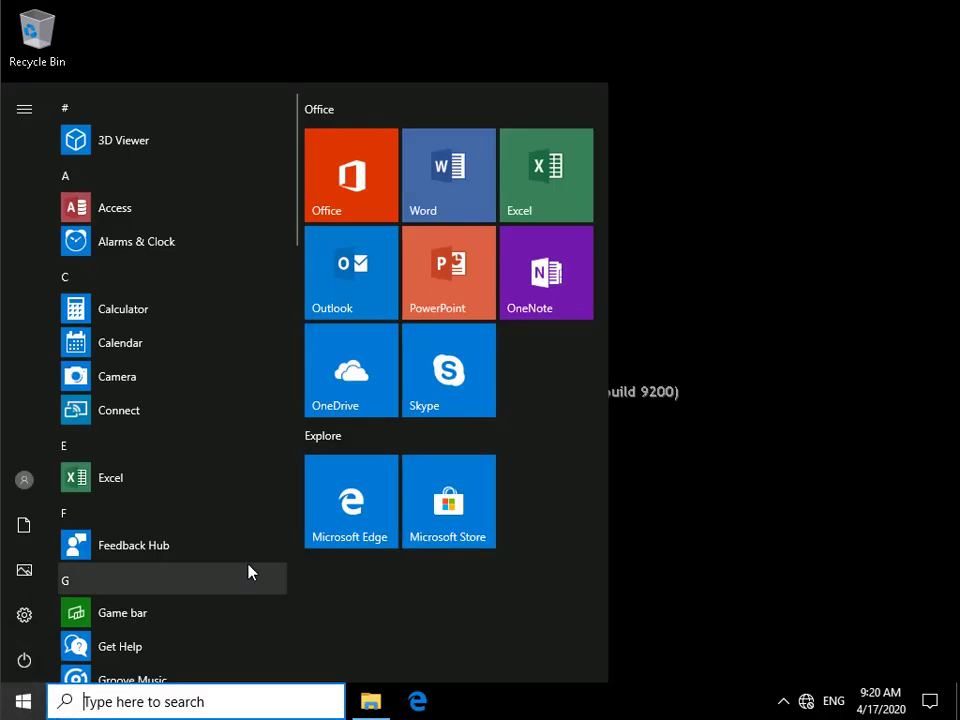
type("gped")
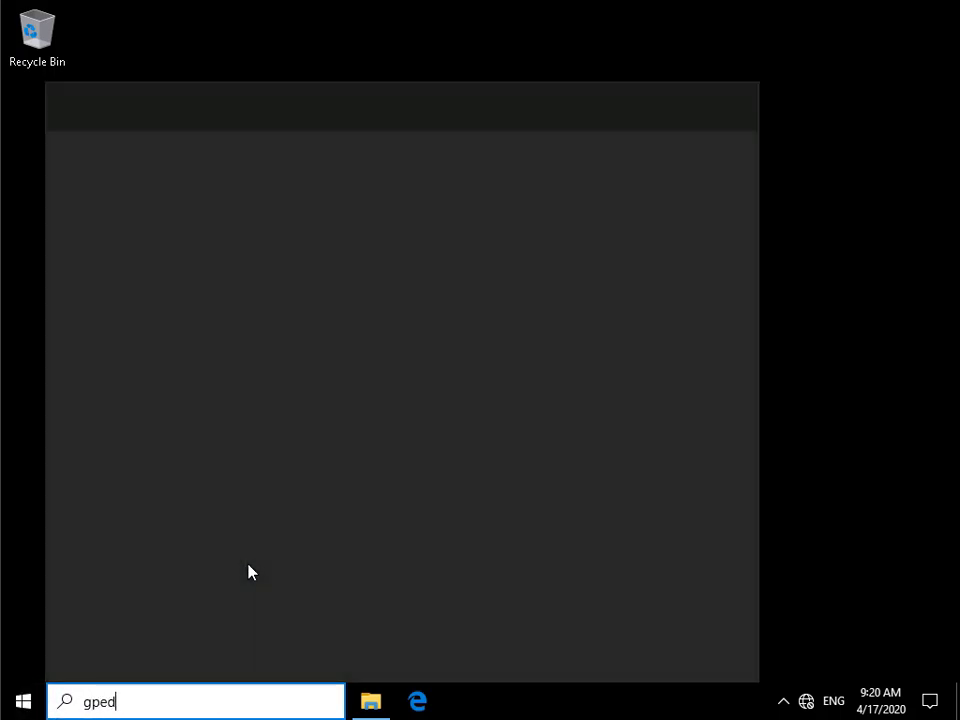
type("it.msc")
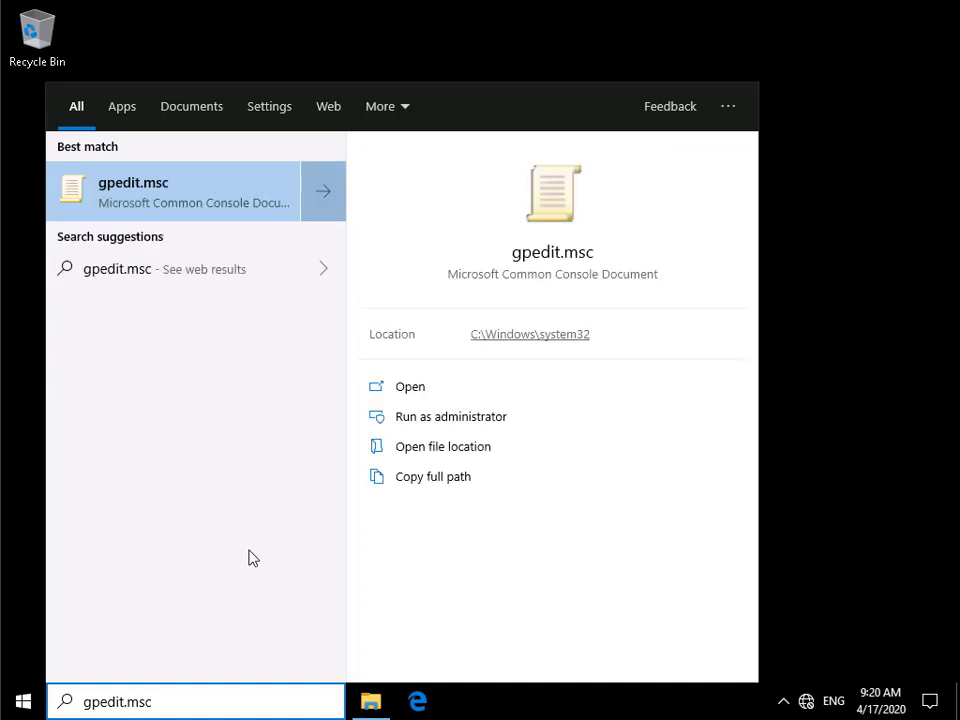
left_click(153, 205)
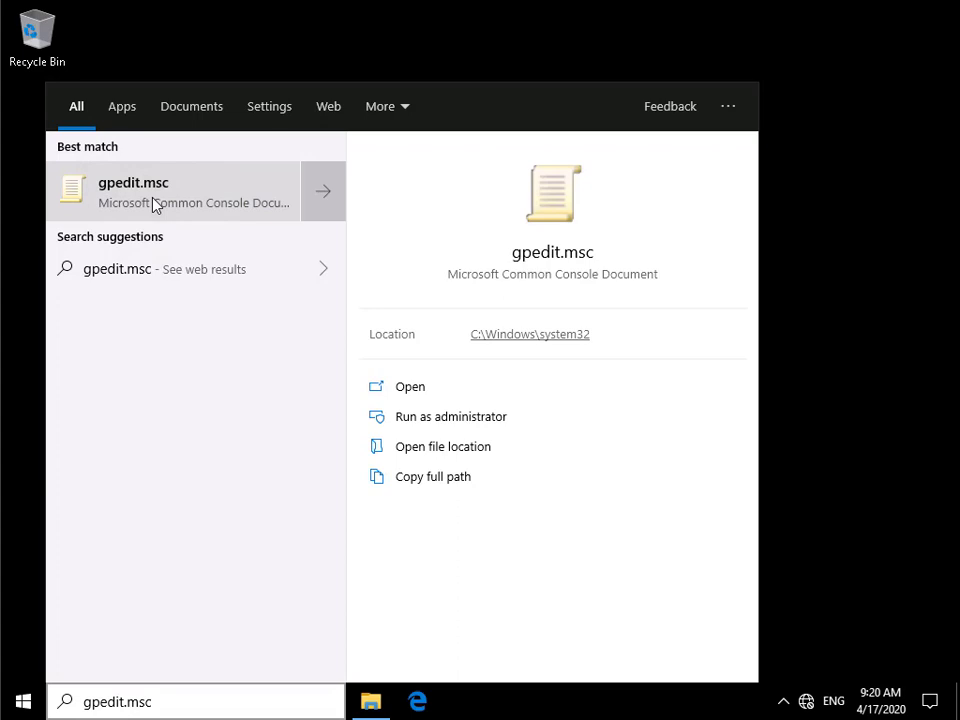
left_click(153, 205)
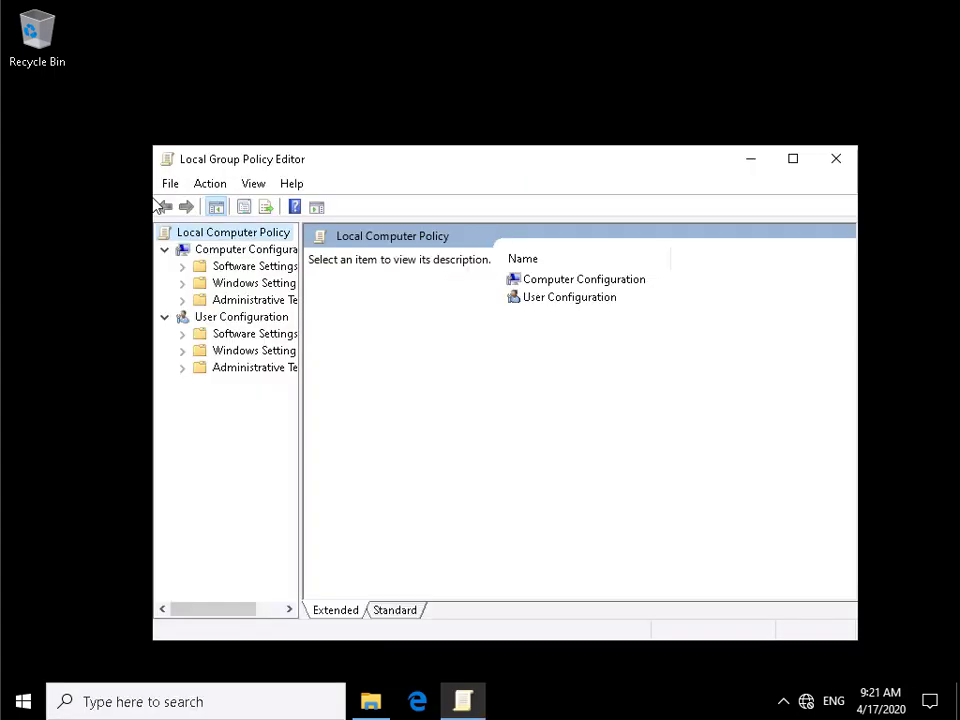
left_click(793, 160)
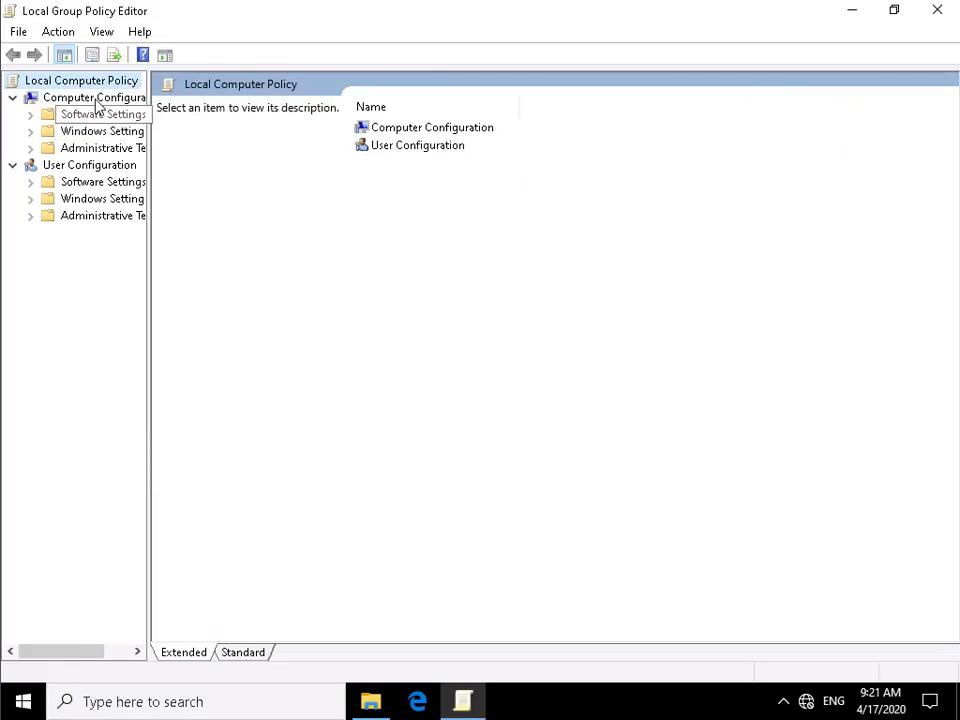
Open the Operating System Drives policies for BitLocker Drive Encryption within Computer Configuration's Administrative Templates, Windows Components
left_click(32, 150)
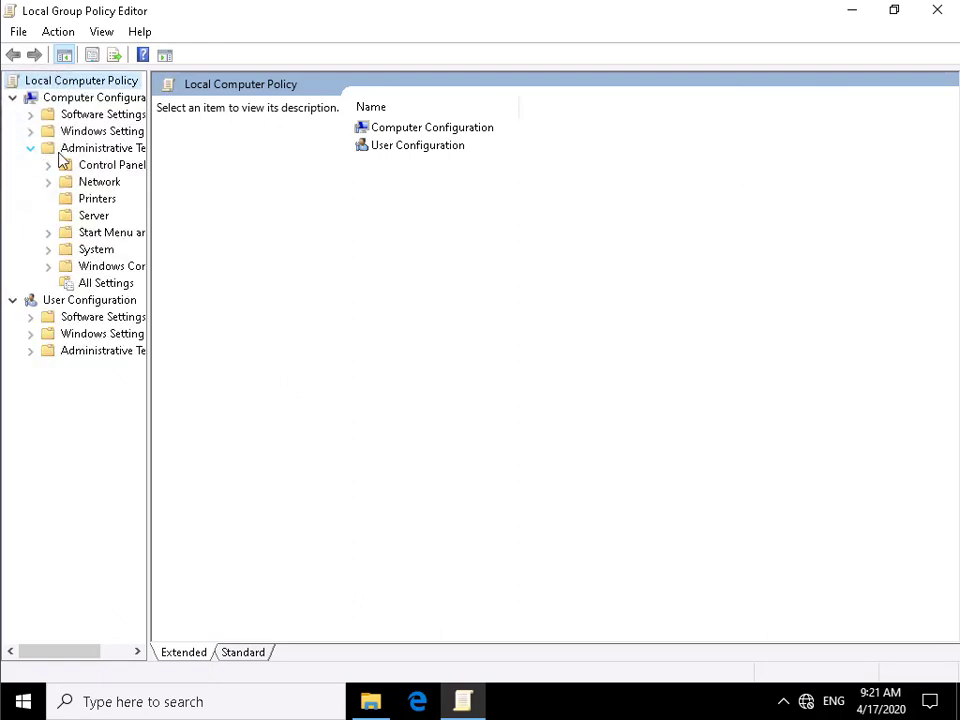
left_click(48, 266)
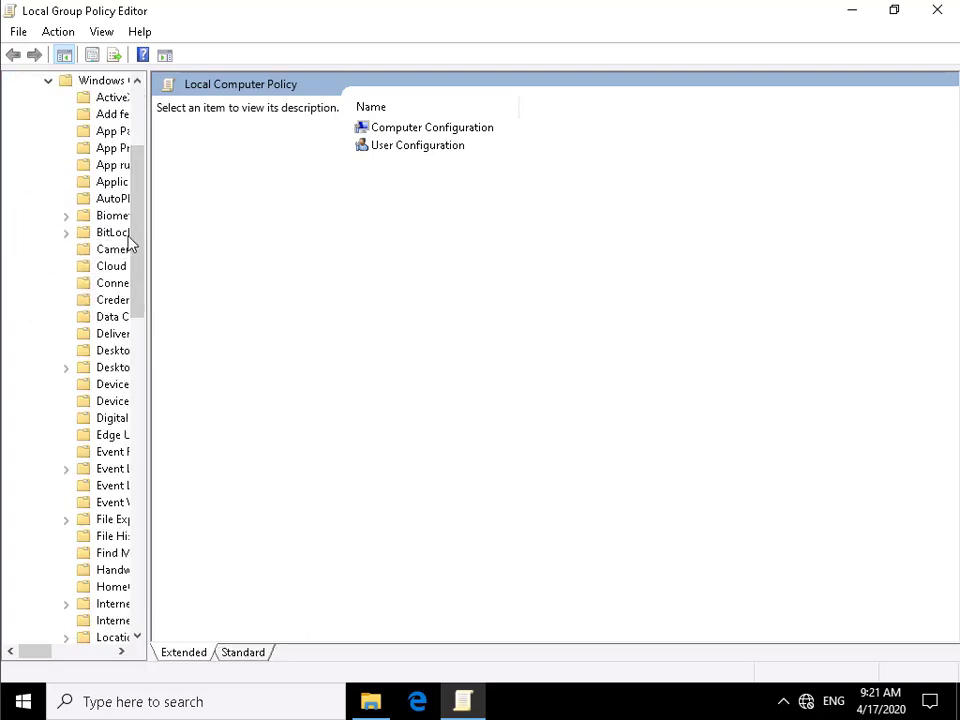
left_click(113, 235)
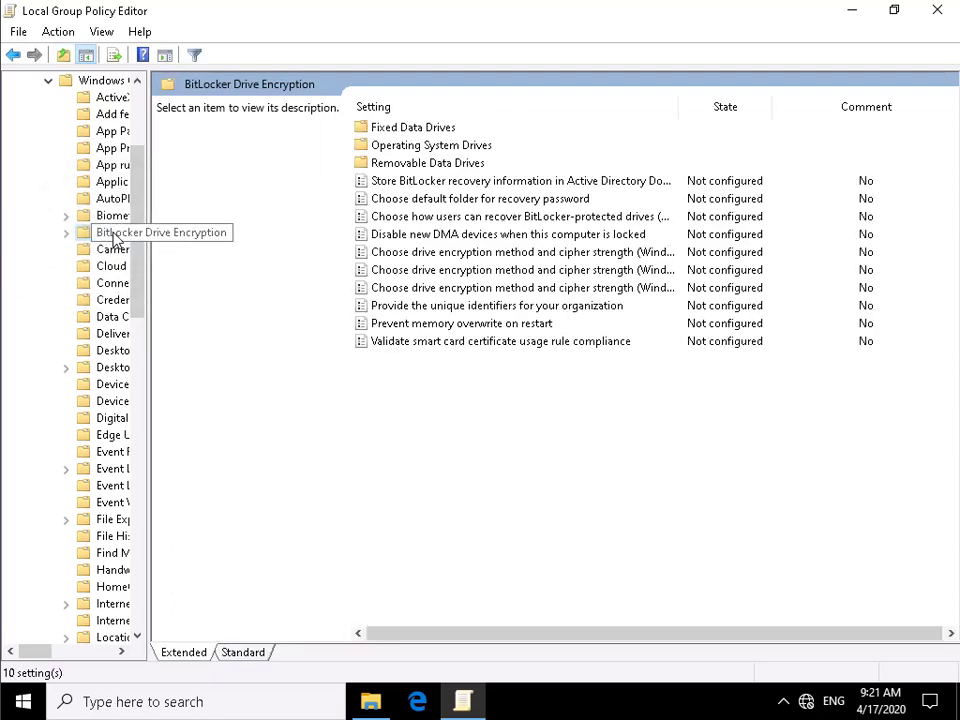
double_click(423, 150)
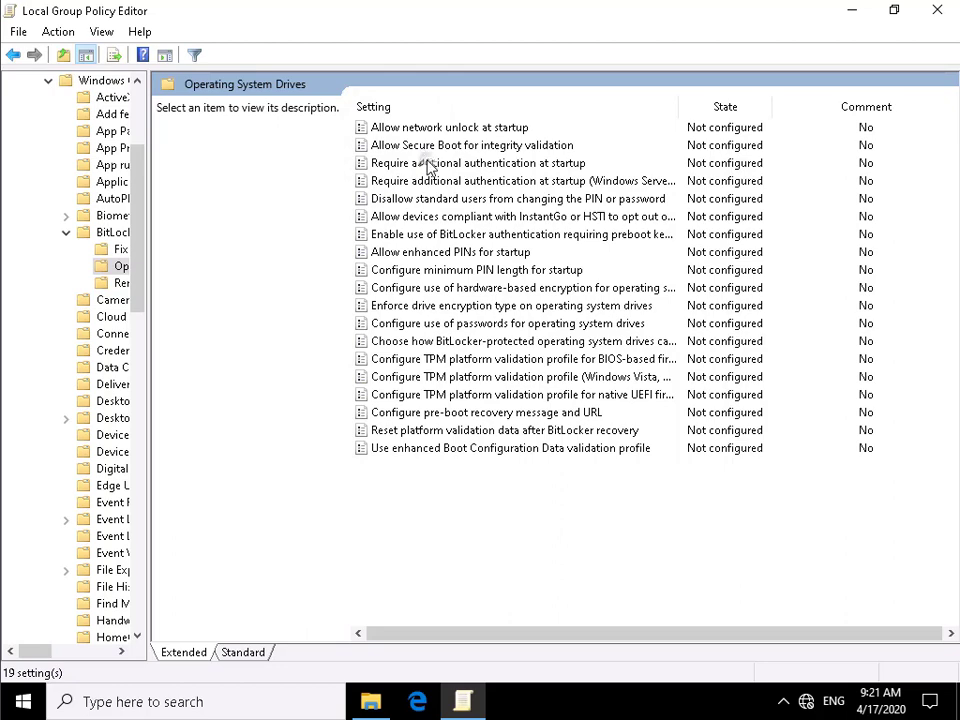
Enable "Require additional authentication at startup", allowing BitLocker without a compatible TPM, and close the policy editor
double_click(428, 166)
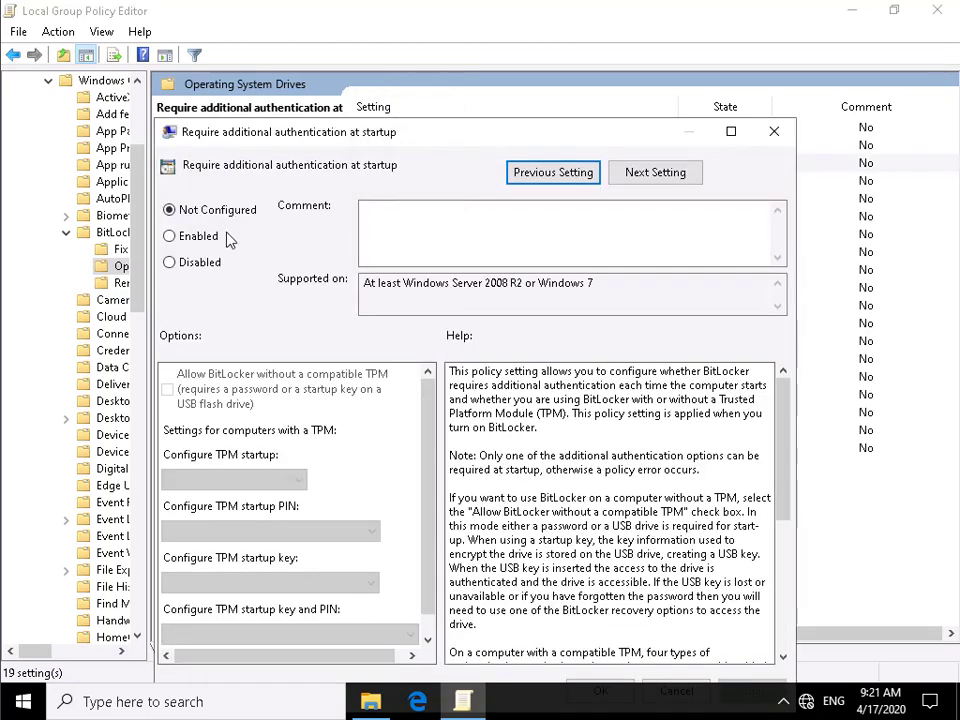
left_click(190, 240)
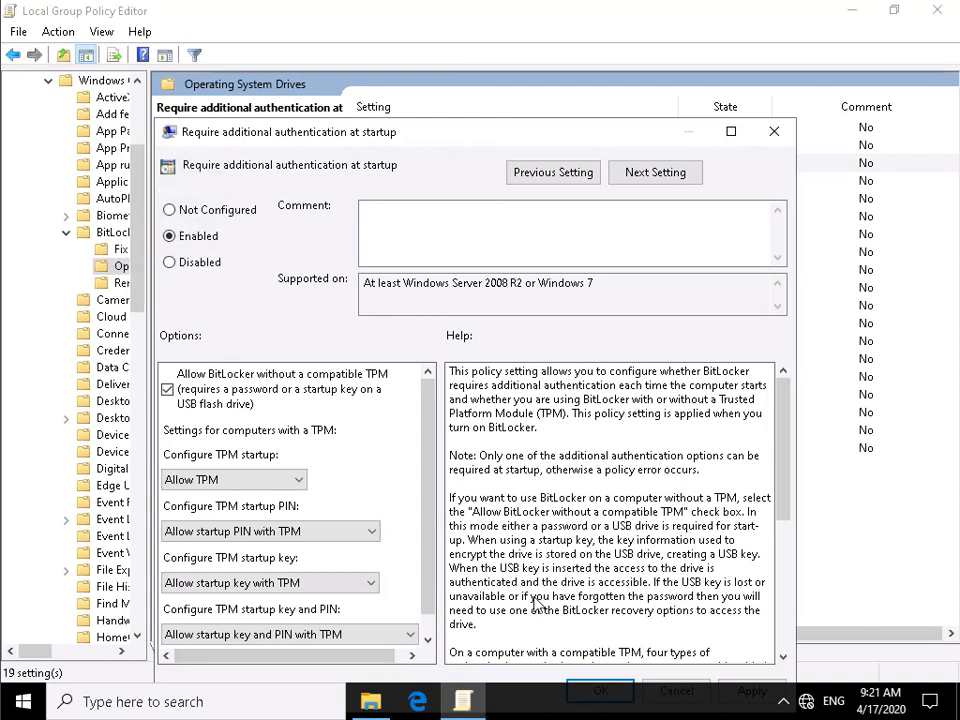
left_click(592, 690)
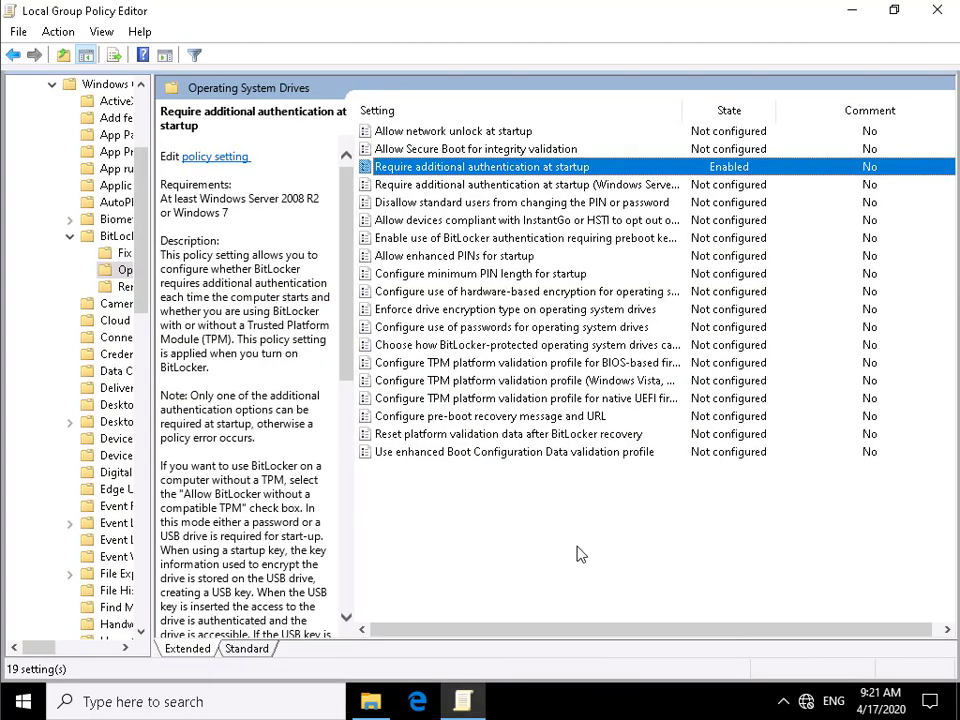
left_click(935, 10)
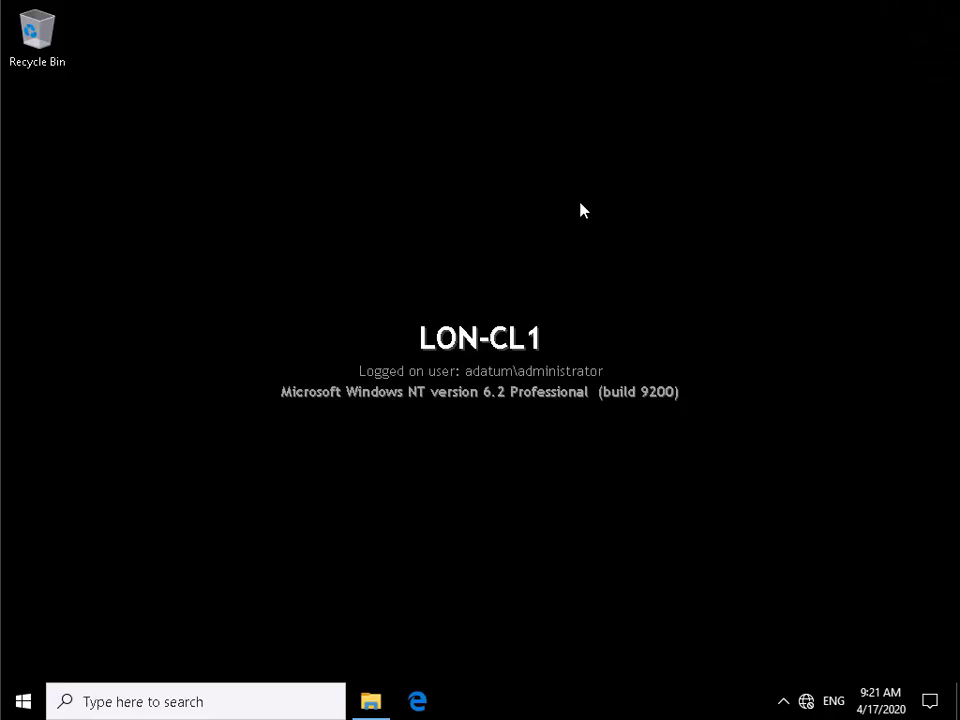
Open Windows PowerShell as administrator and set its console font size to 24
right_click(22, 702)
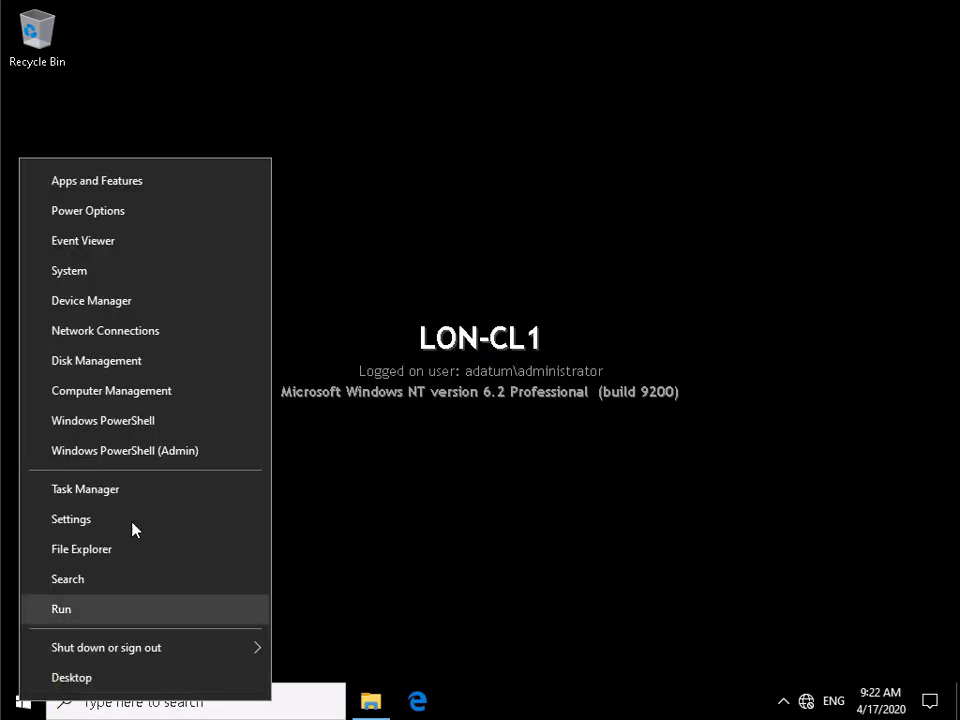
left_click(122, 458)
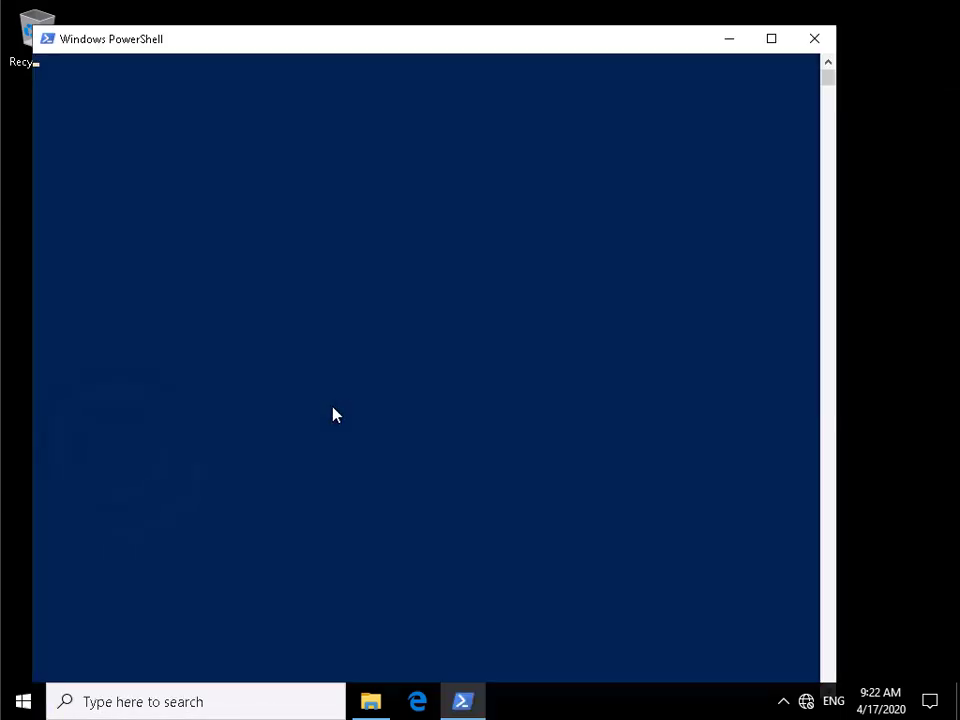
right_click(318, 47)
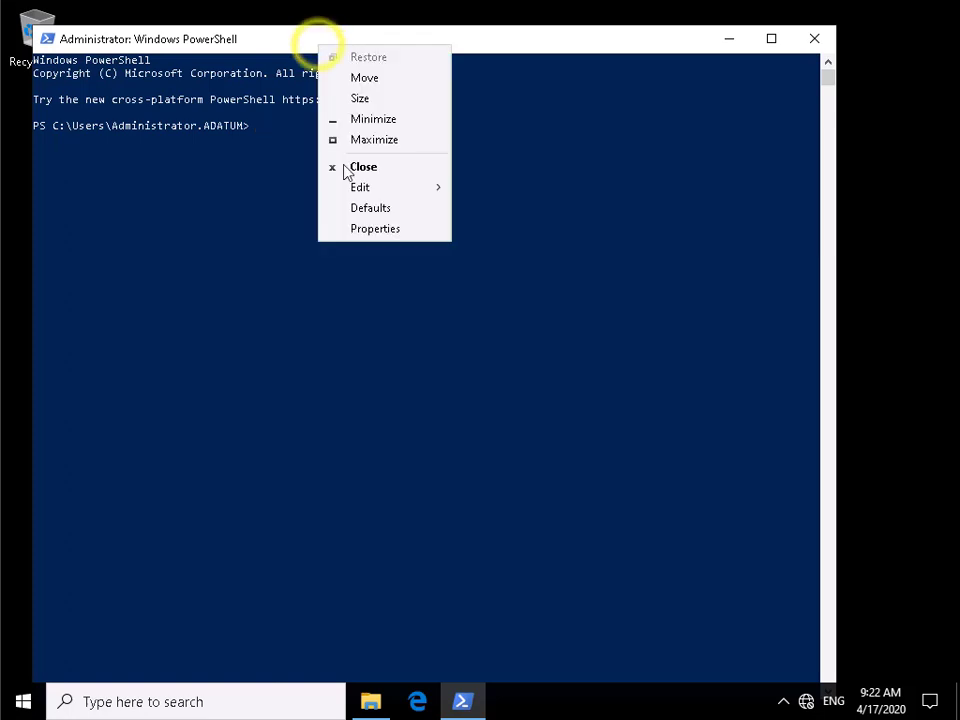
left_click(374, 228)
left_click(128, 87)
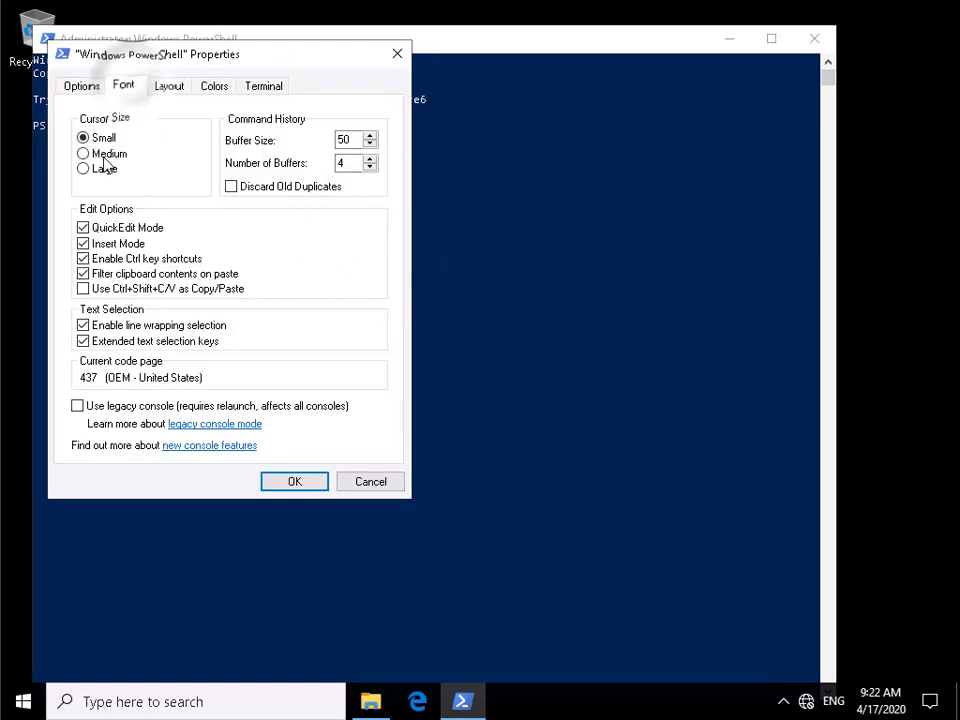
left_click(85, 198)
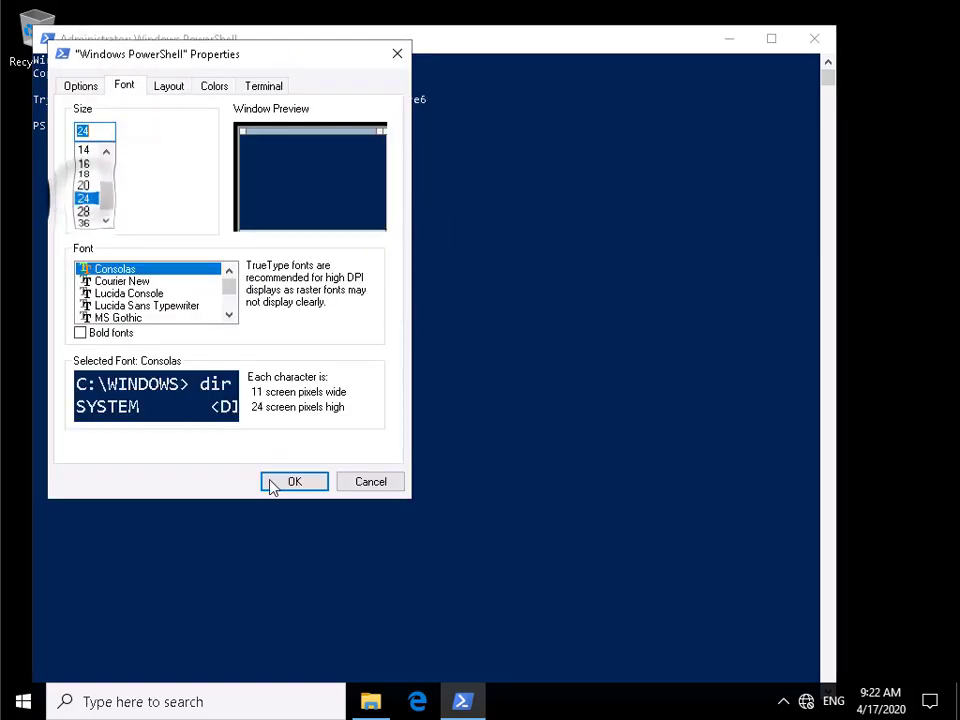
left_click(294, 483)
Run gpupdate /force in PowerShell to refresh the computer and user policies
left_click(557, 370)
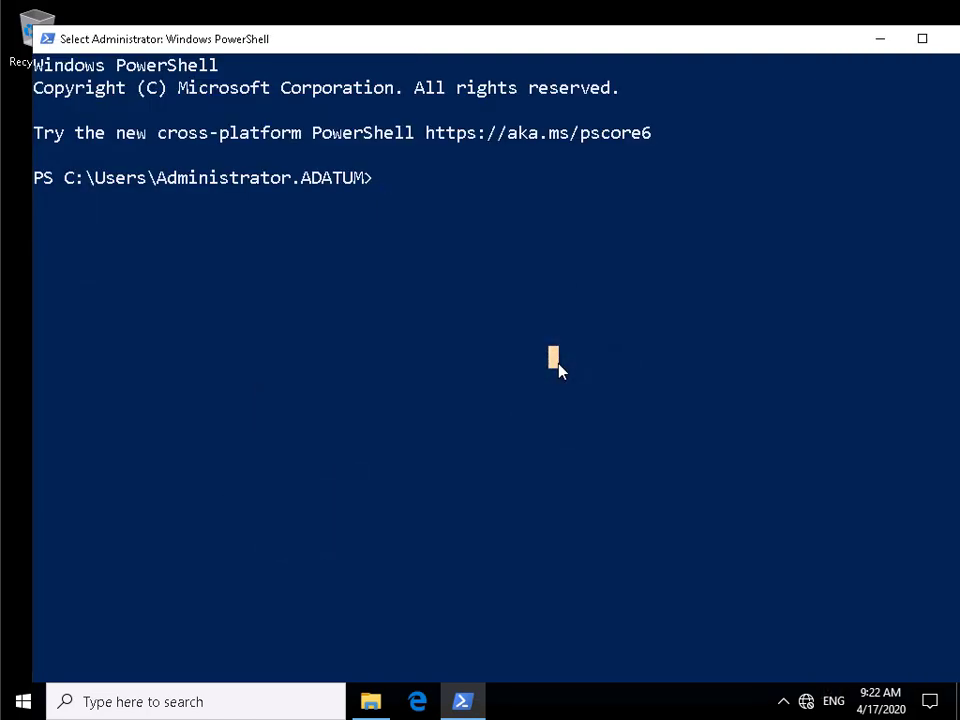
type("gpu")
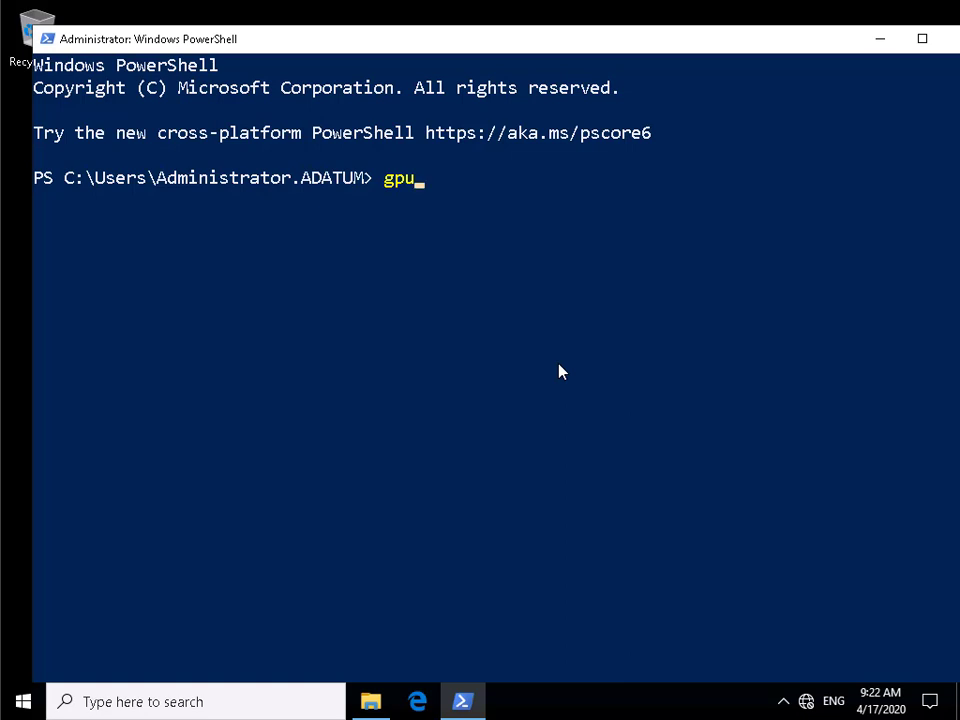
type("pdate /force")
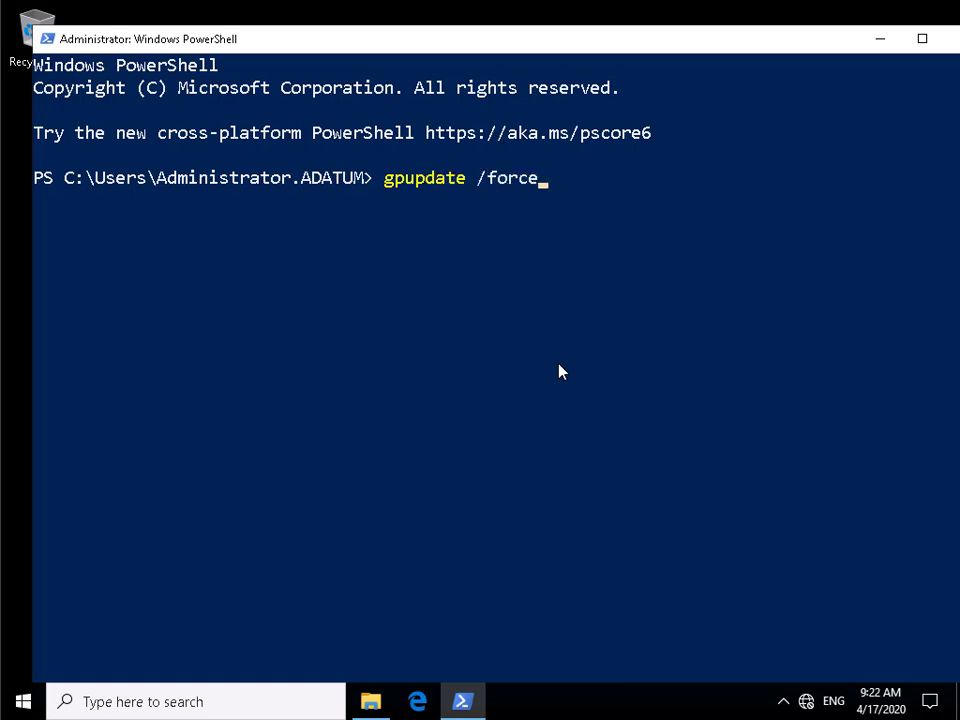
key("Return")
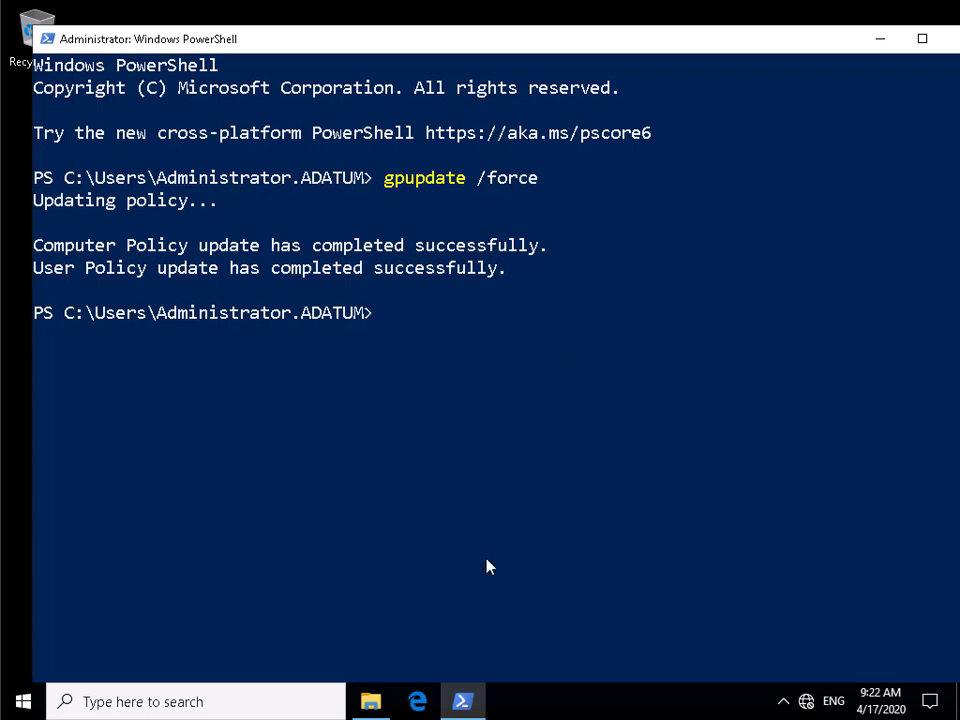
Switch to File Explorer and quick-format Floppy Disk Drive (A:) with the default FAT file system and 512-byte allocation units
left_click(370, 701)
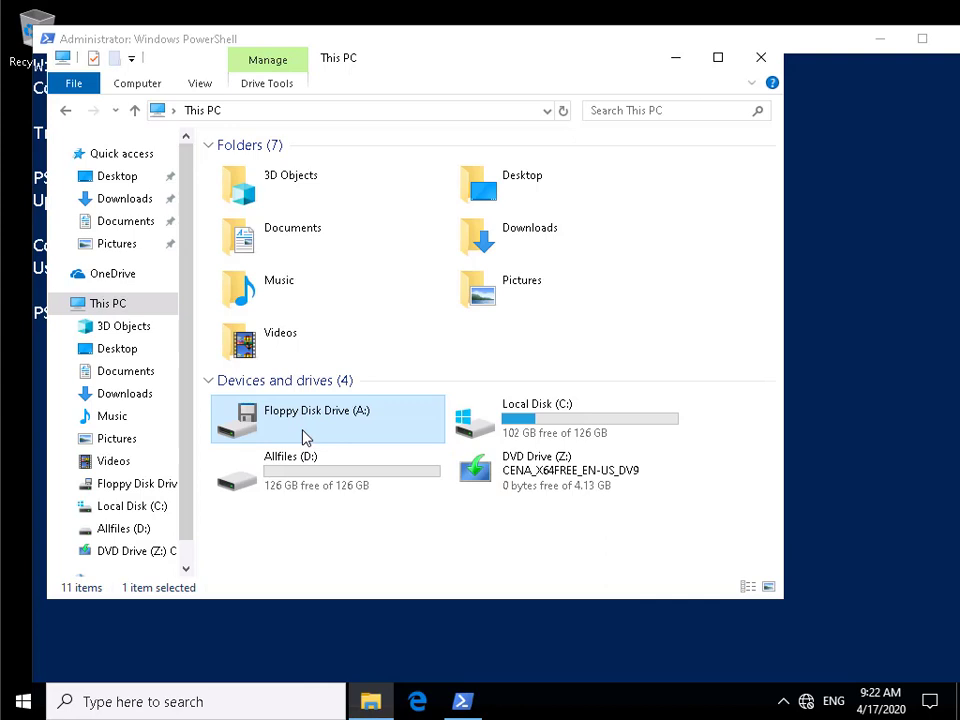
left_click(310, 424)
right_click(306, 424)
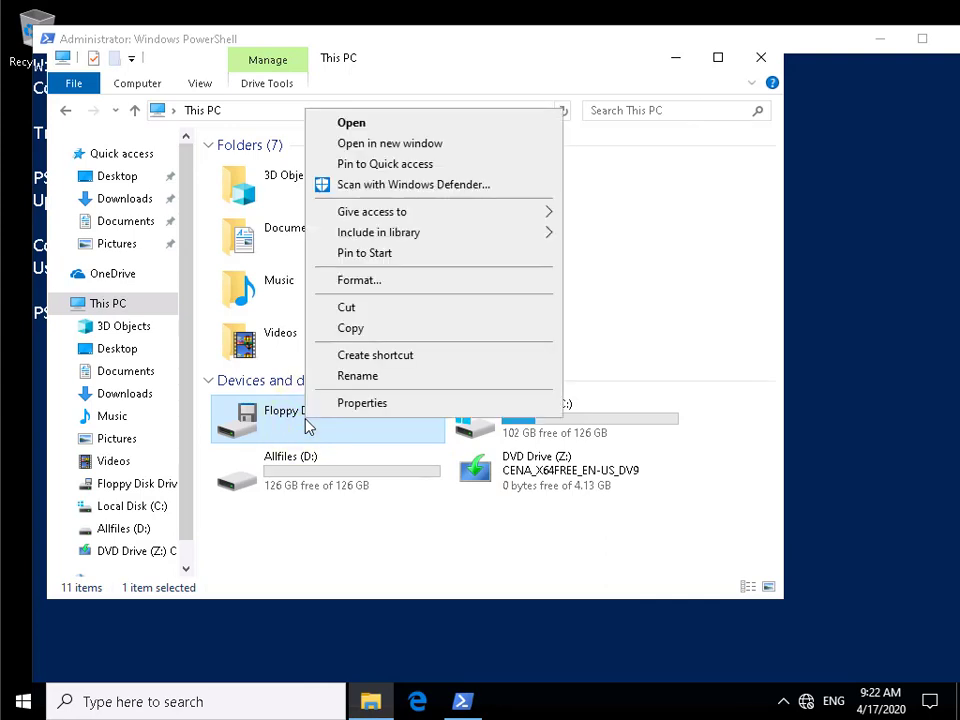
left_click(387, 283)
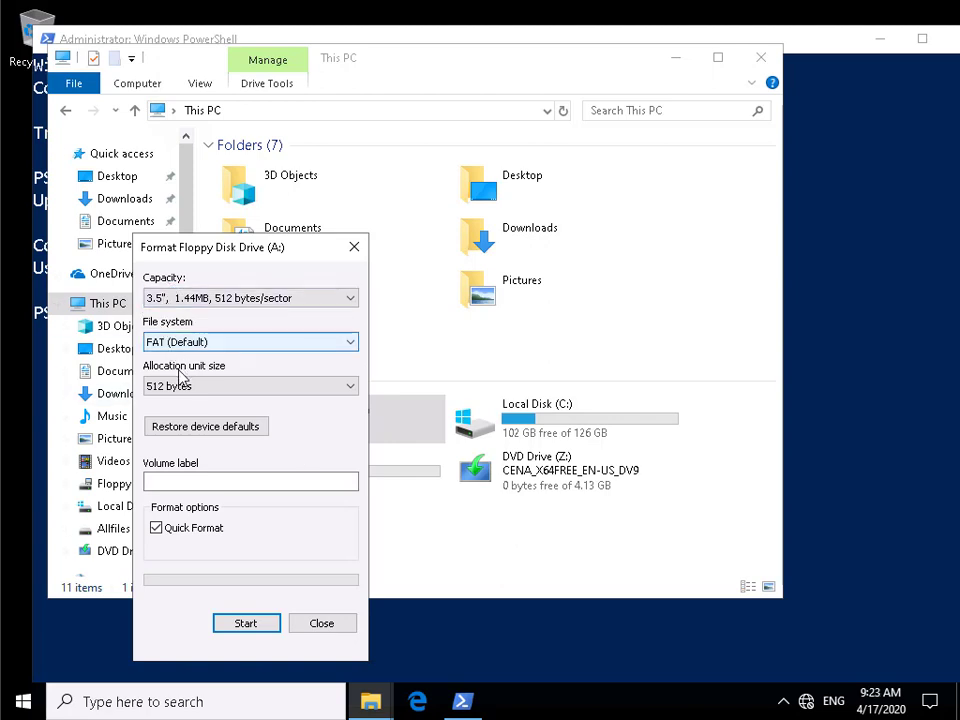
left_click(240, 623)
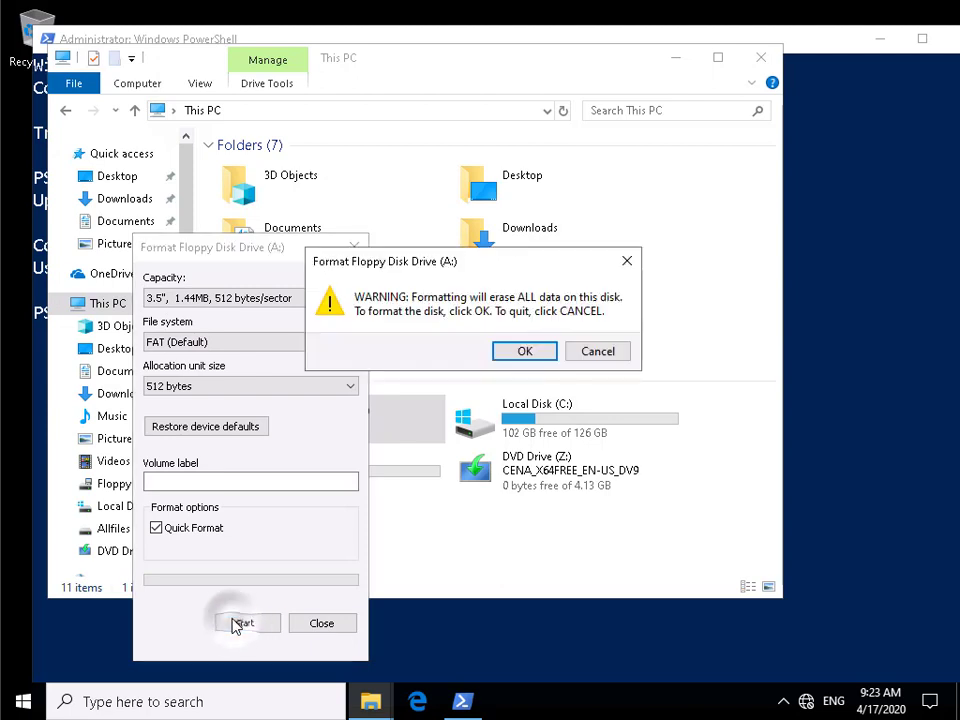
left_click(519, 352)
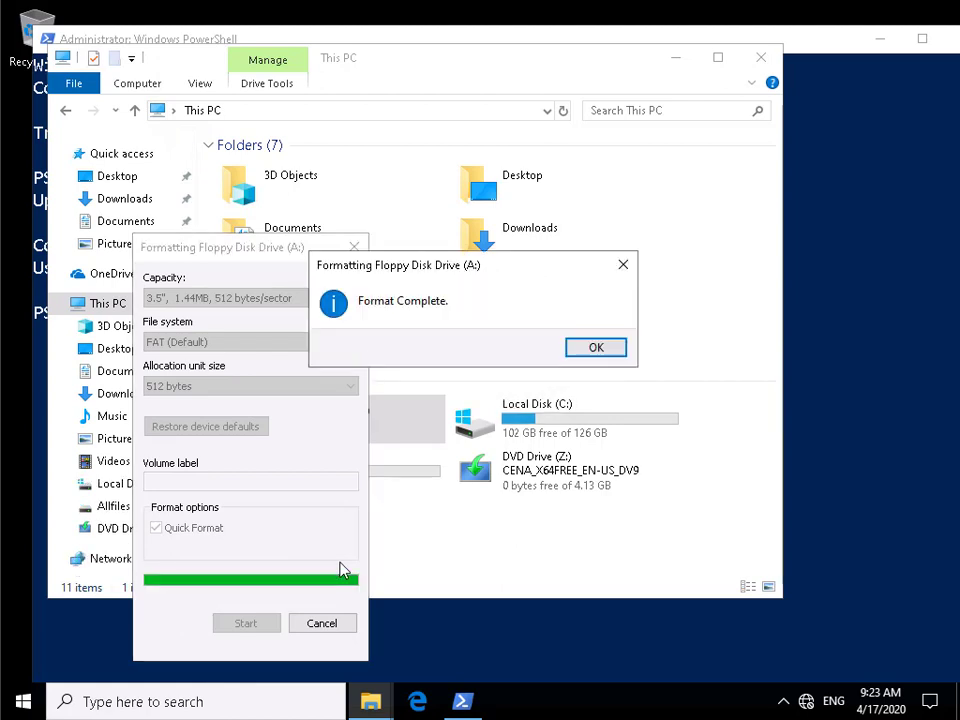
left_click(610, 349)
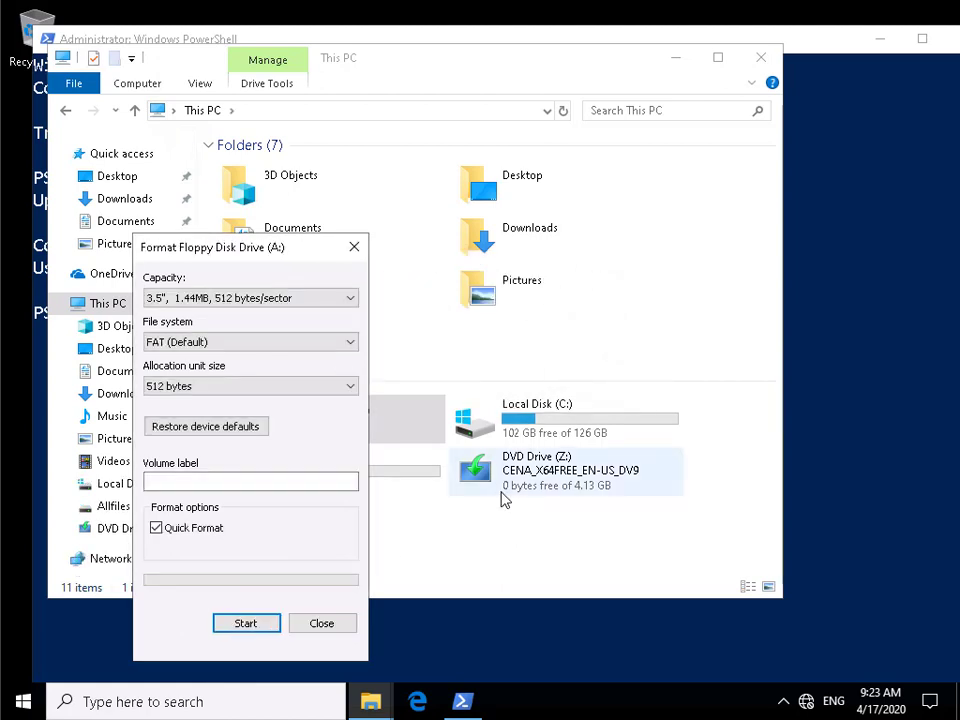
left_click(320, 626)
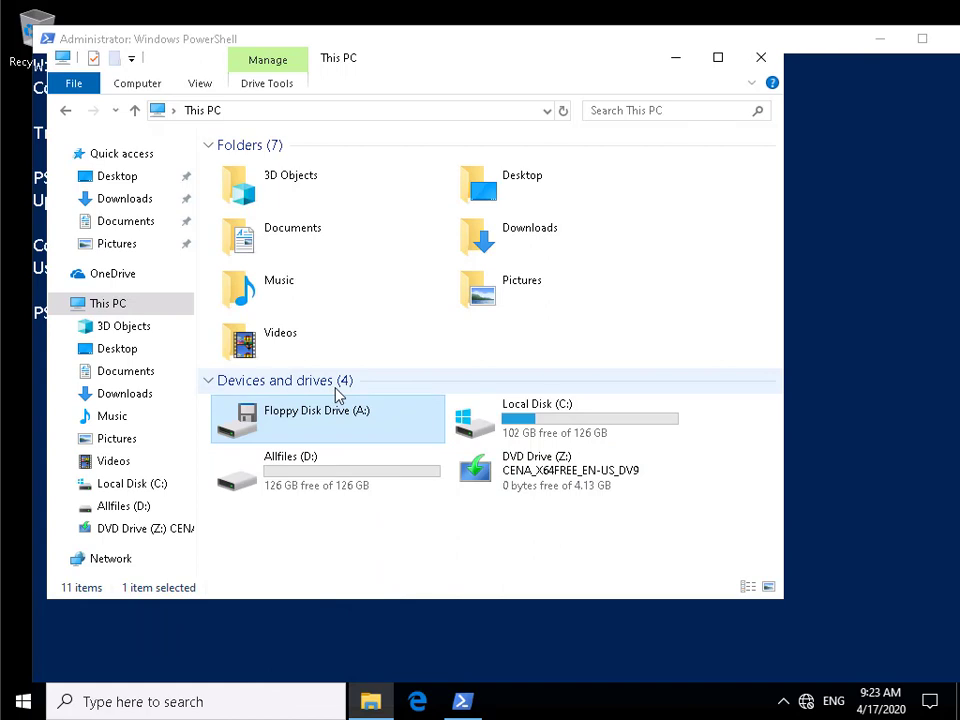
Turn on BitLocker for Local Disk (C:), choose password unlock at startup, and enter and confirm the unlock password
right_click(140, 485)
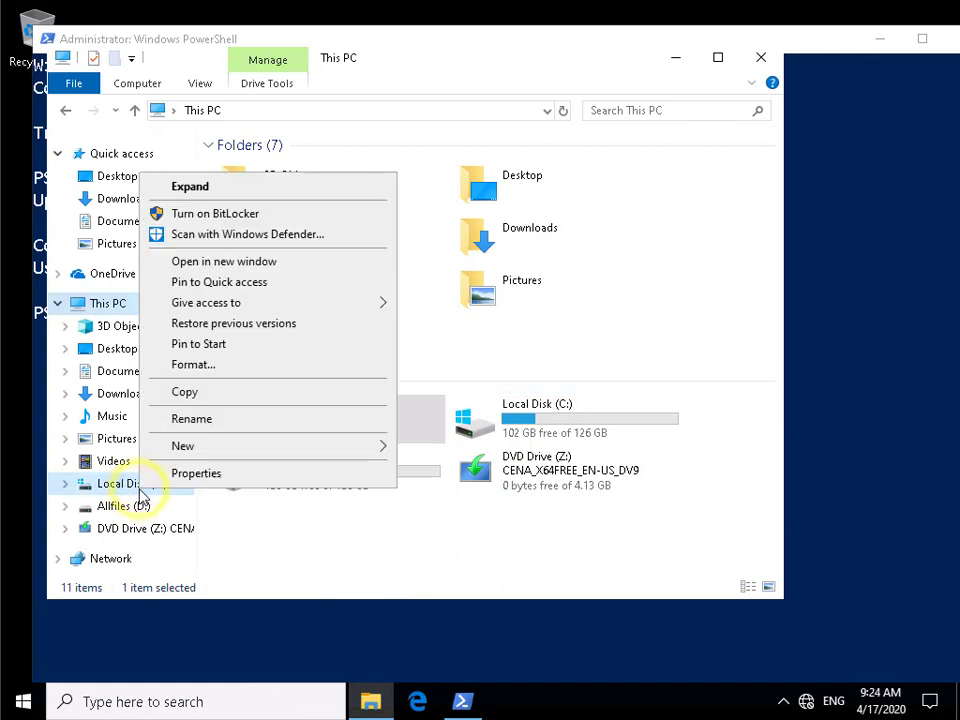
left_click(224, 215)
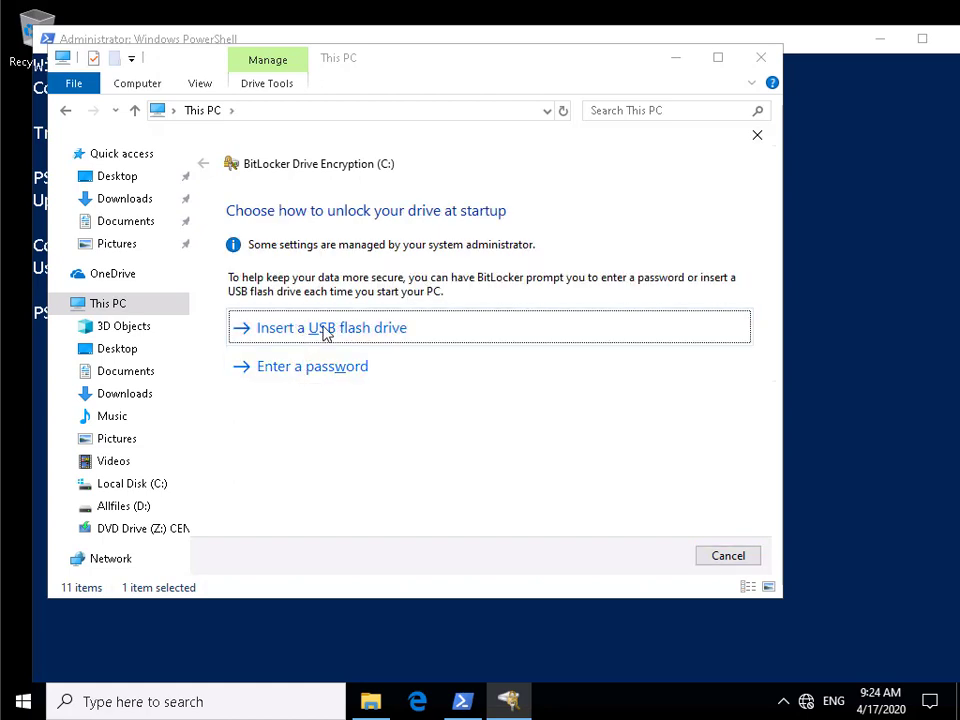
left_click(306, 370)
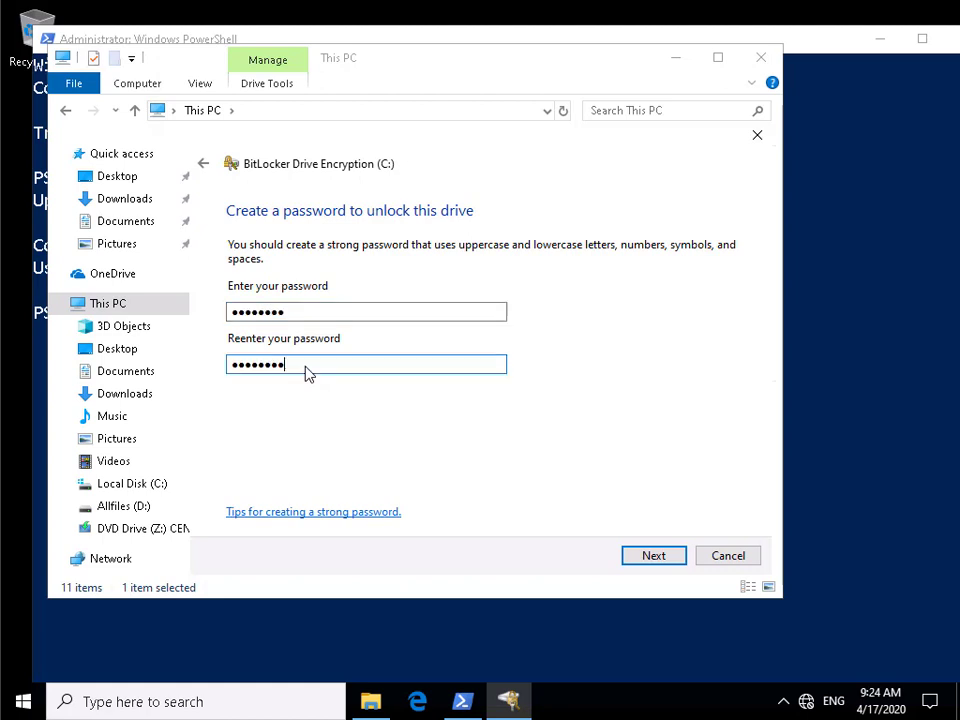
left_click(634, 552)
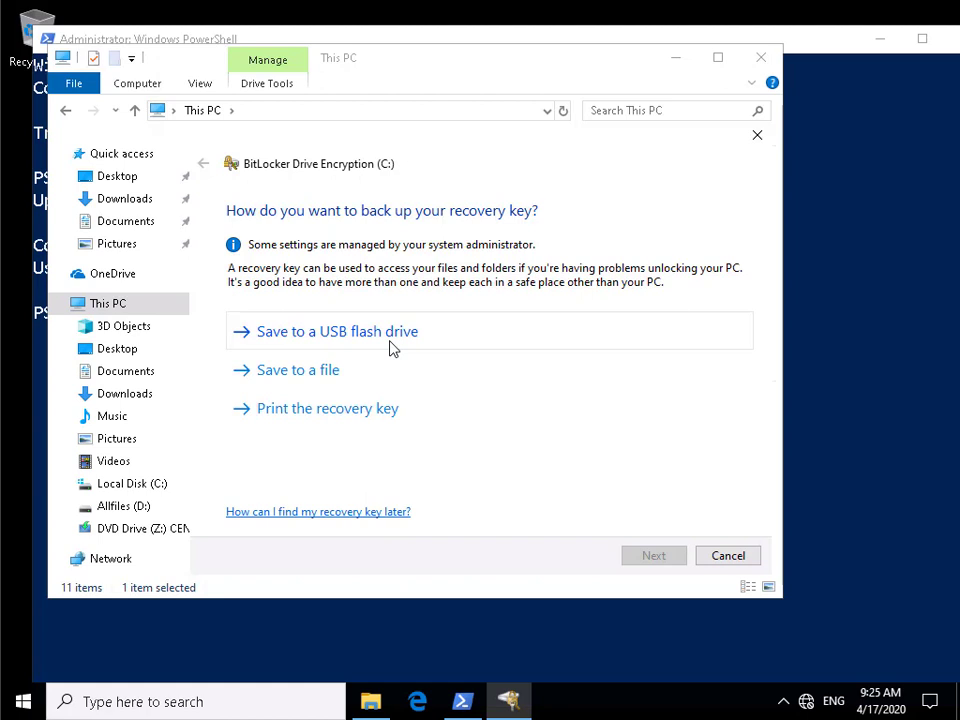
Back up the BitLocker recovery key as a text file on Floppy Disk Drive (A:), keeping the suggested file name, and continue the setup
left_click(320, 377)
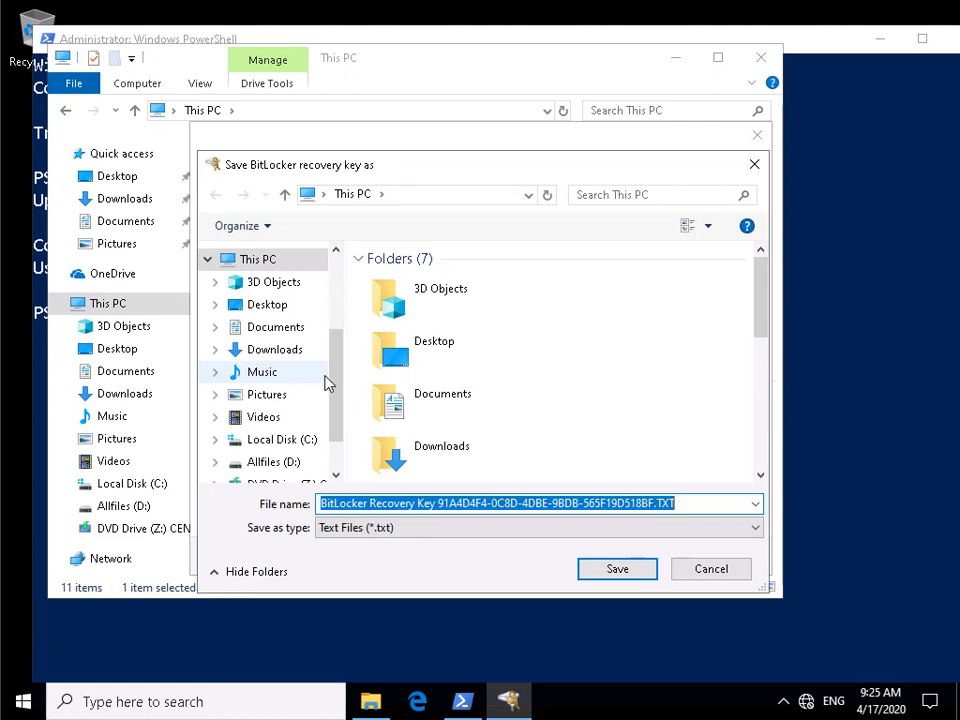
left_click_drag(338, 378, 303, 339)
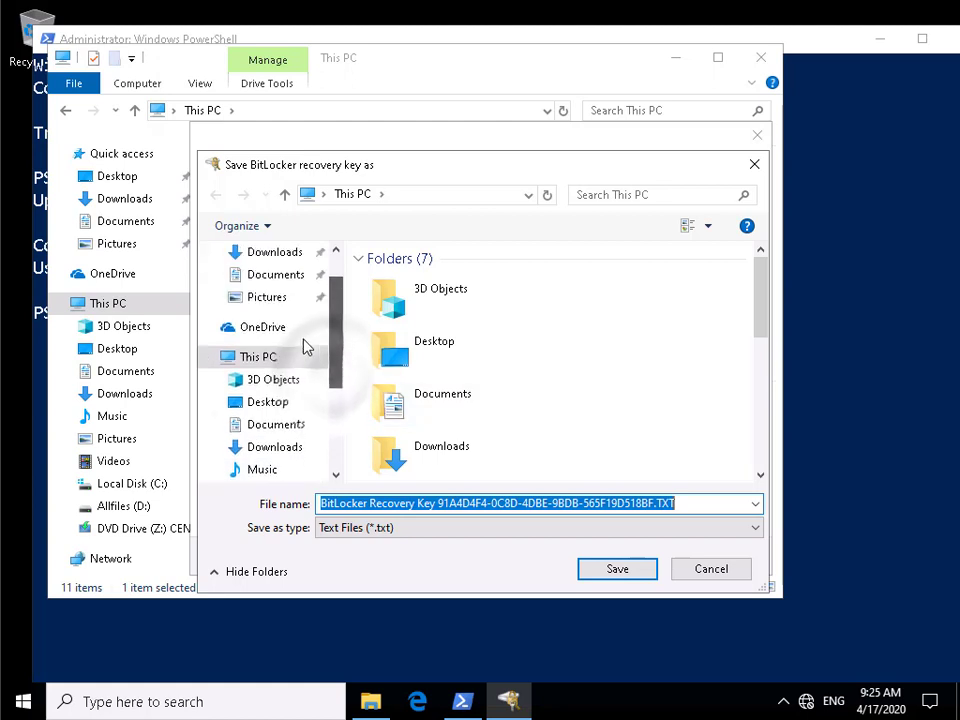
double_click(257, 356)
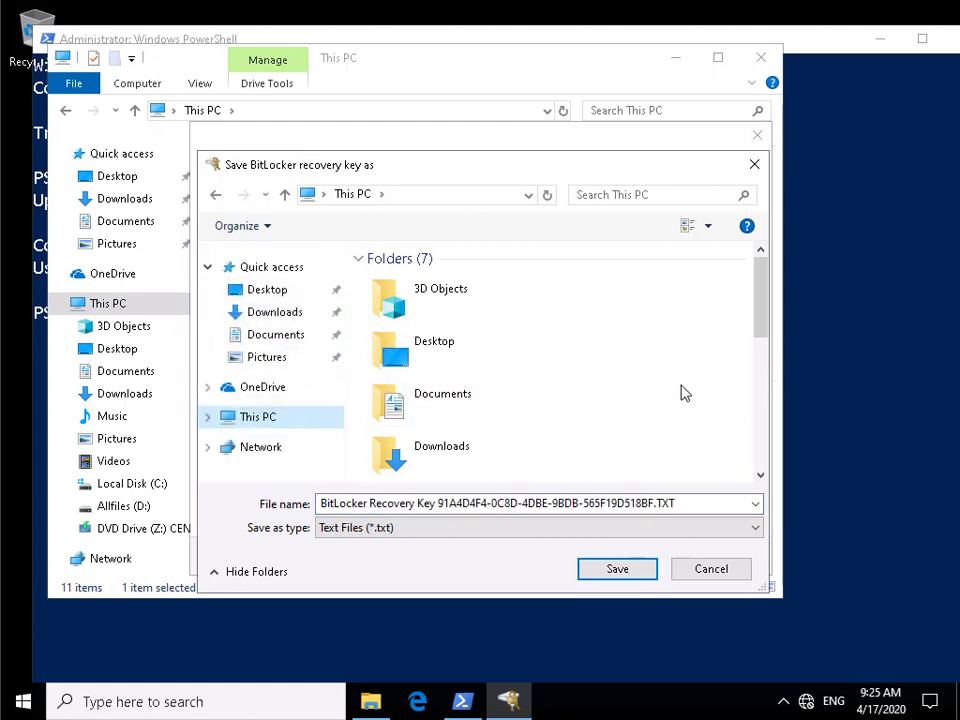
left_click(275, 413)
scroll(562, 437, "down", 5)
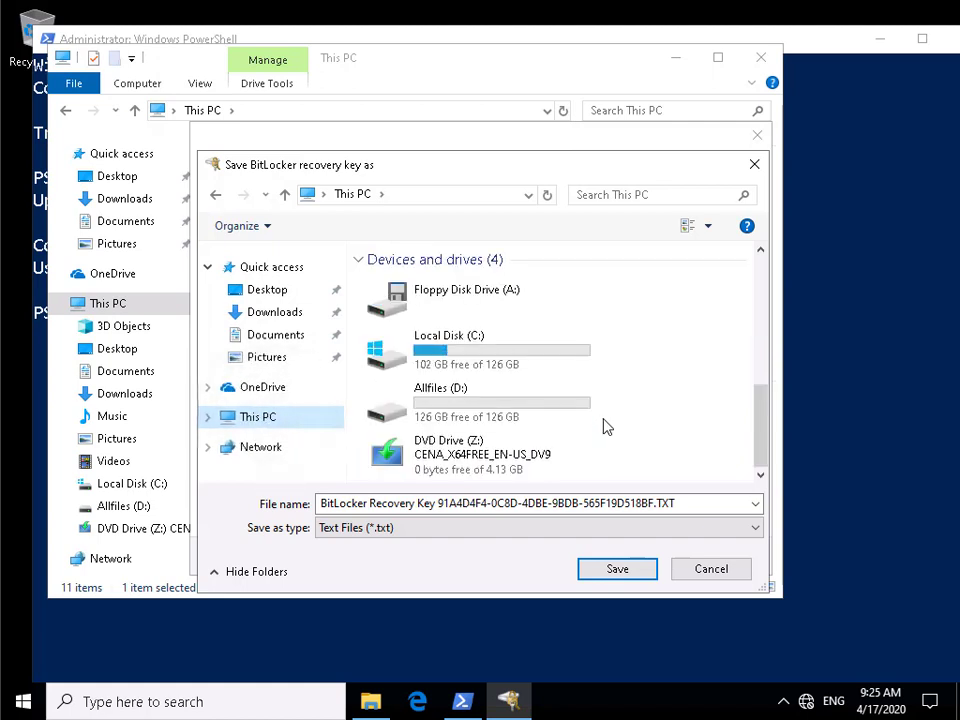
left_click(458, 316)
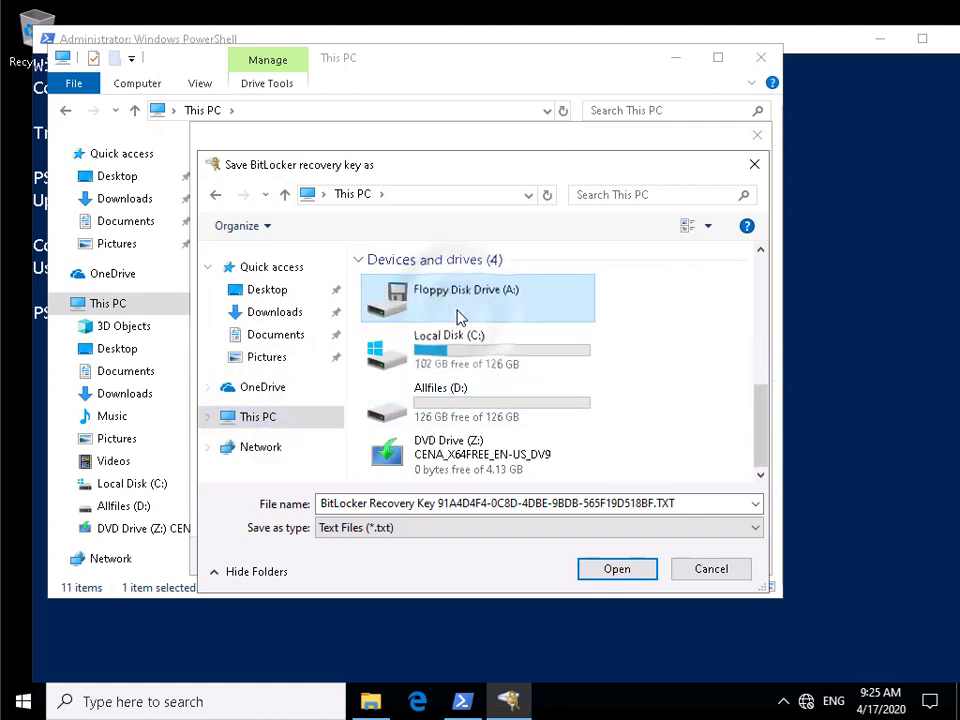
left_click(617, 570)
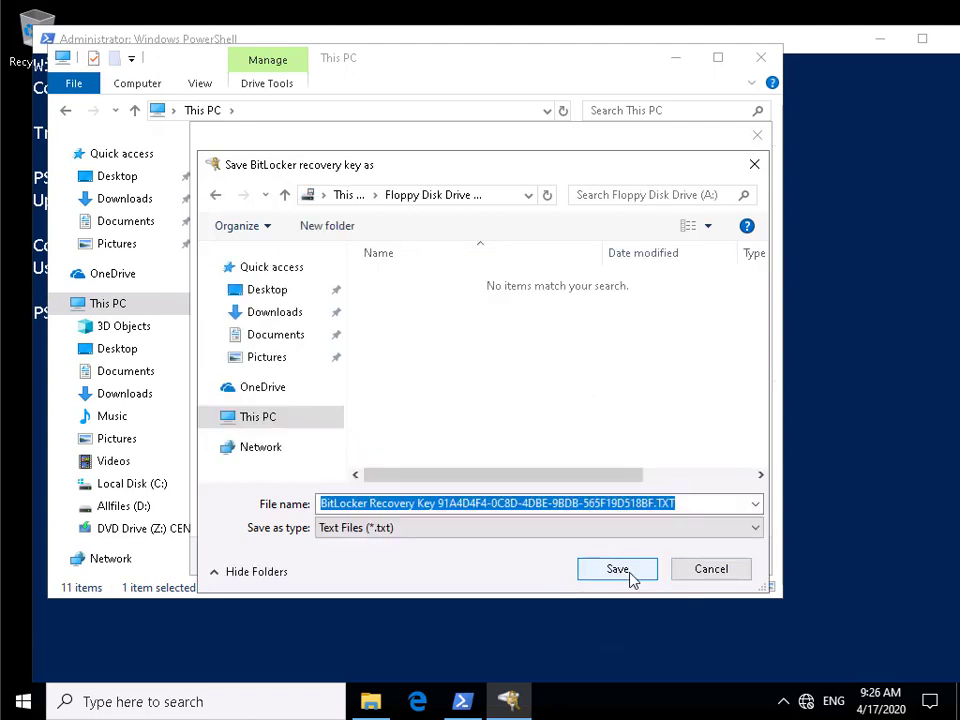
left_click(631, 577)
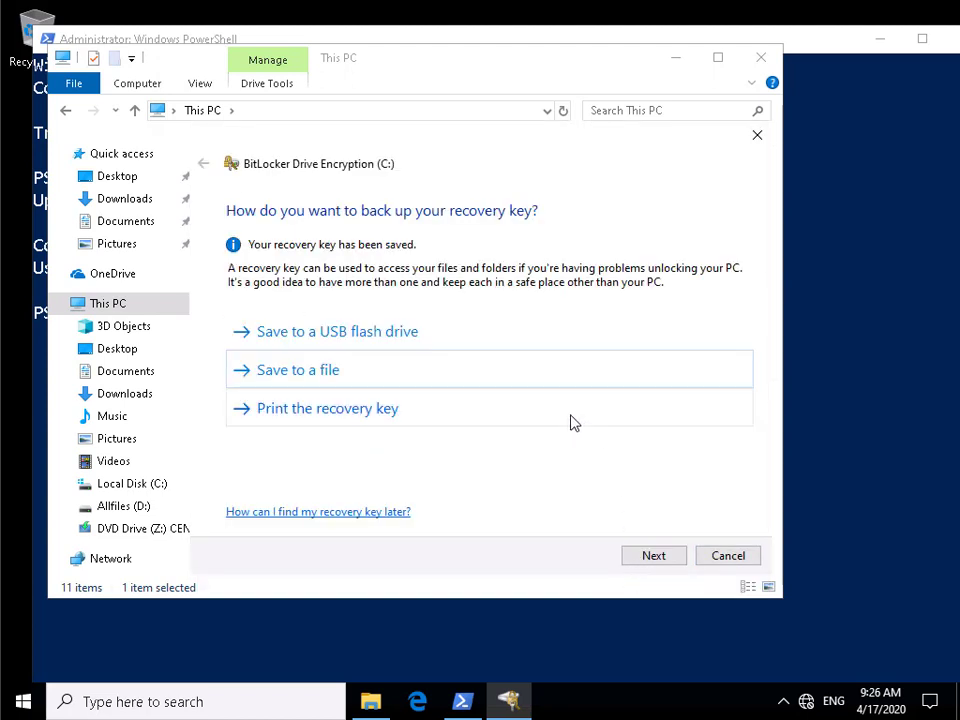
left_click(646, 552)
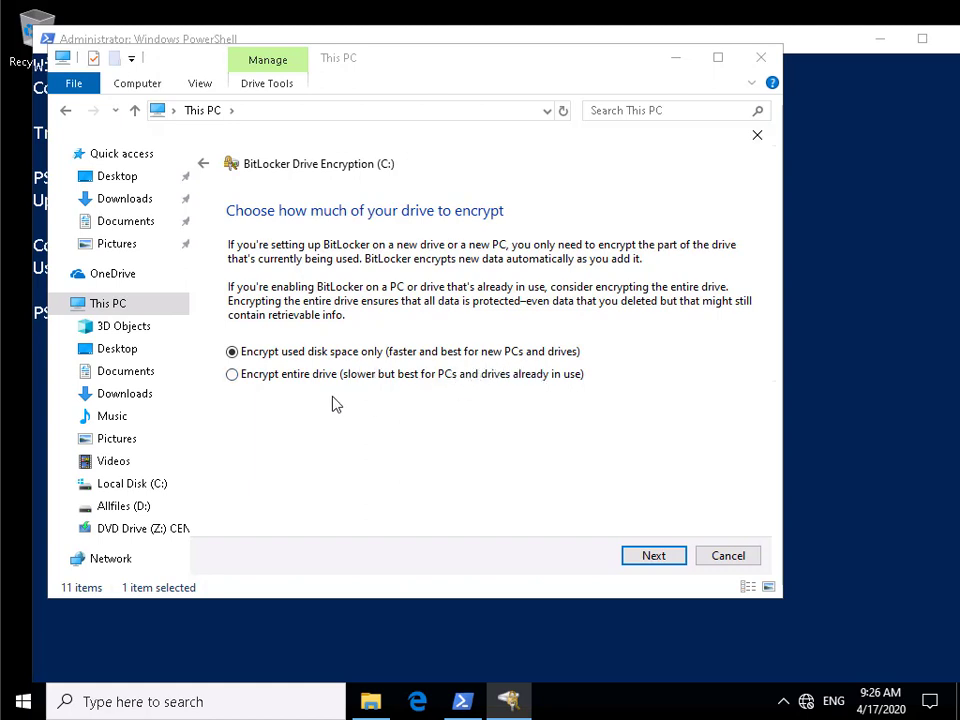
Choose used disk space only and the new encryption mode, and continue with the BitLocker system check enabled
left_click(643, 557)
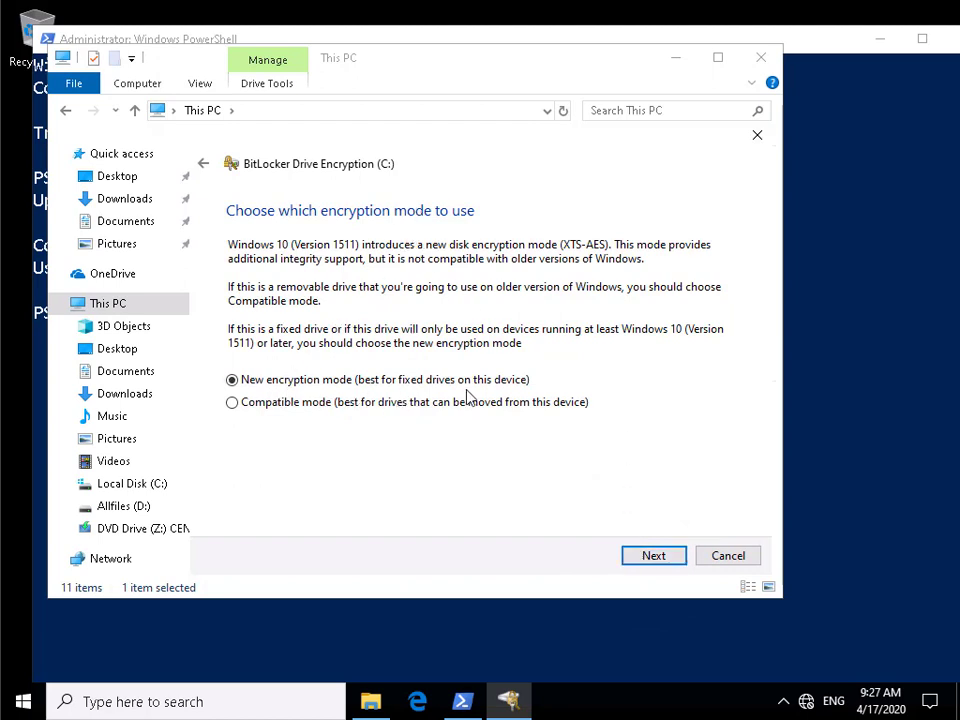
left_click(665, 562)
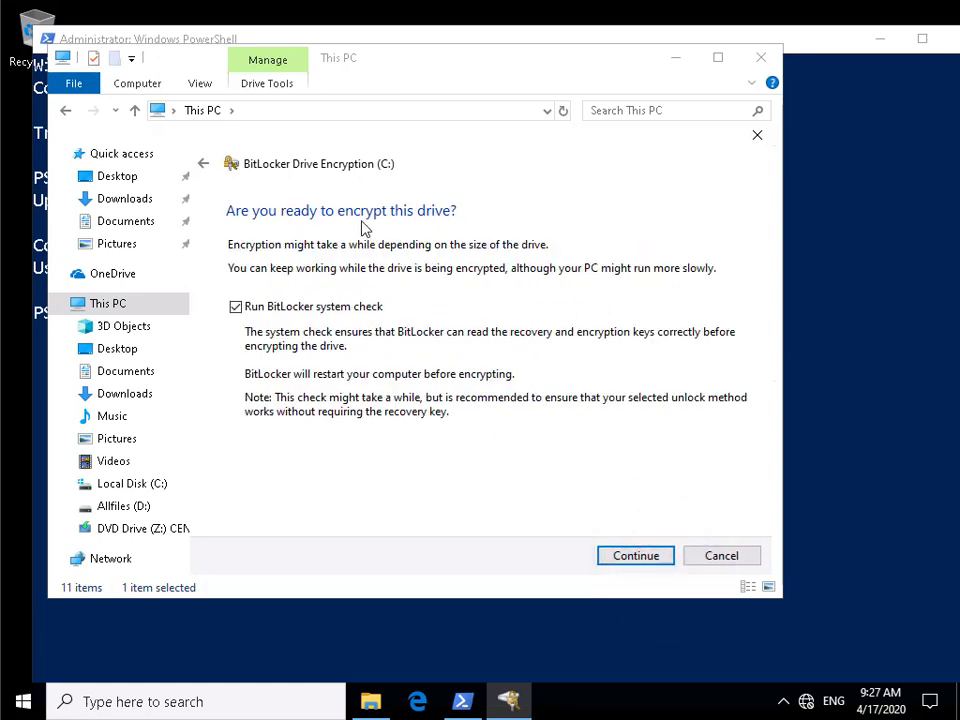
left_click(622, 557)
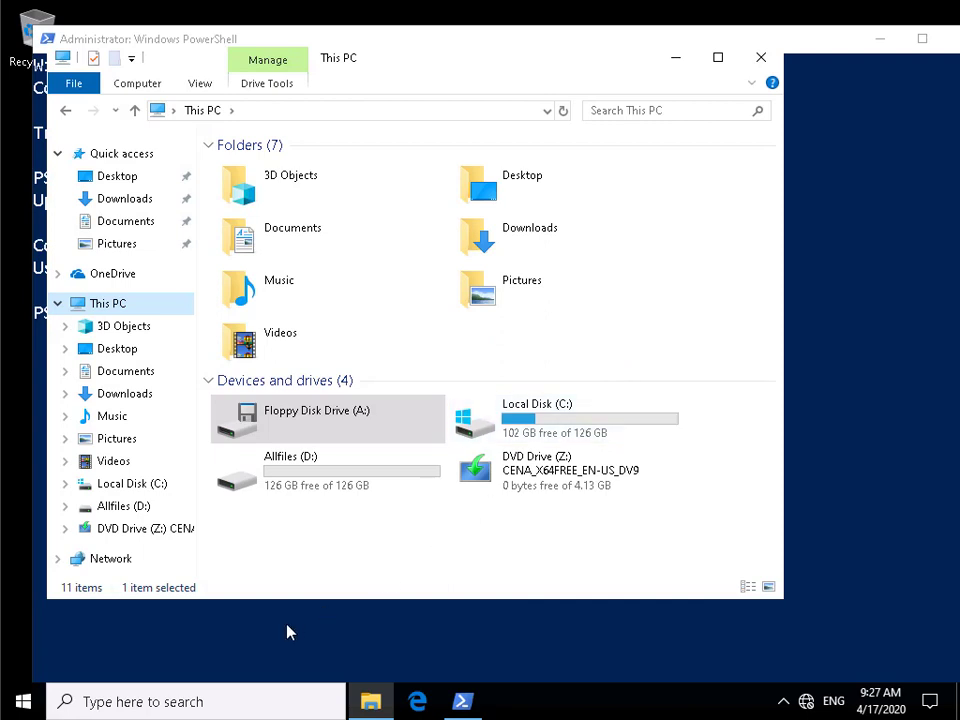
Restart the computer and enter the BitLocker unlock password at startup
left_click(28, 705)
right_click(28, 705)
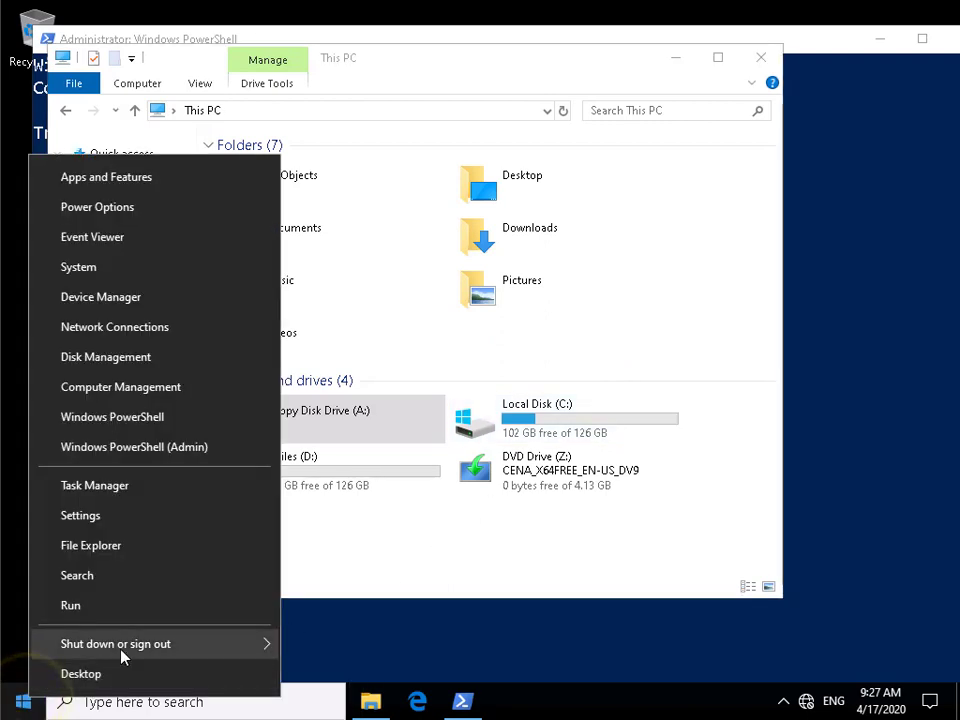
mouse_move(120, 648)
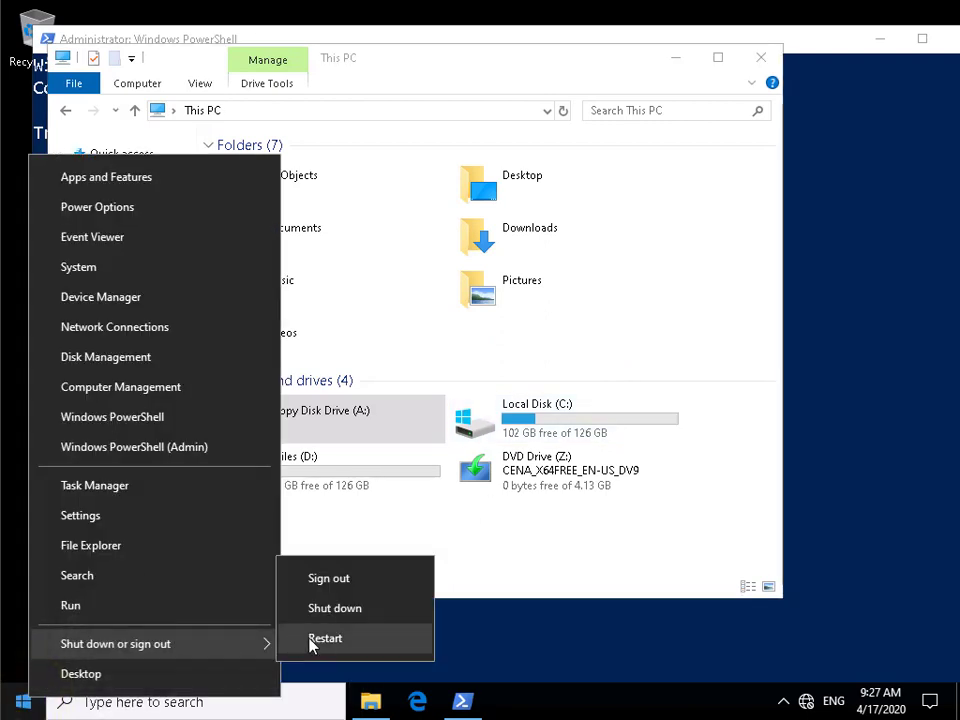
left_click(322, 638)
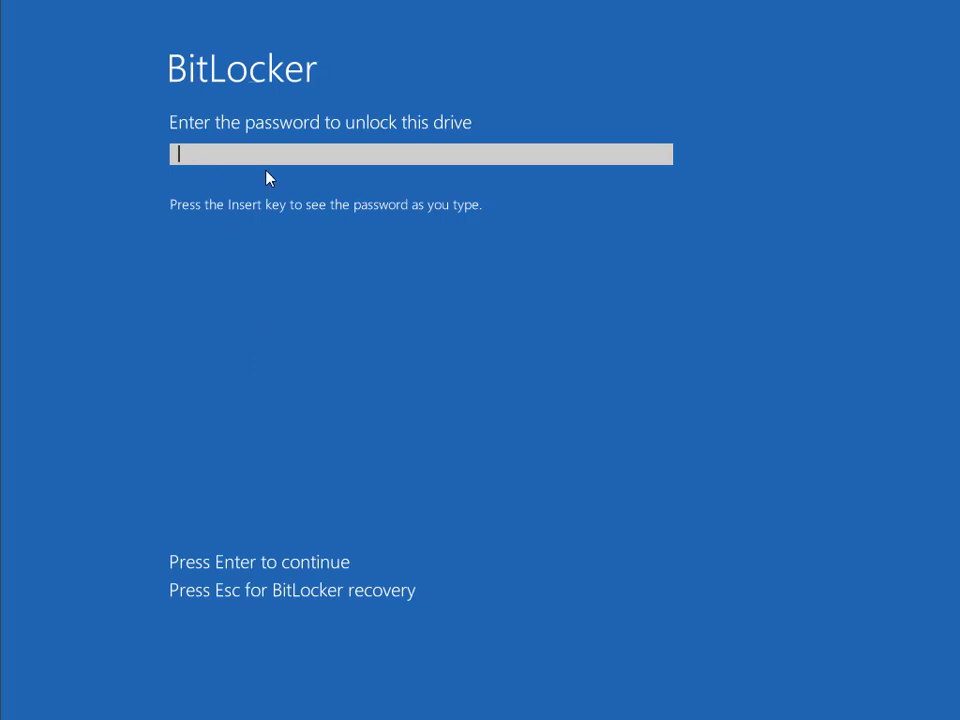
type("********")
key("Return")
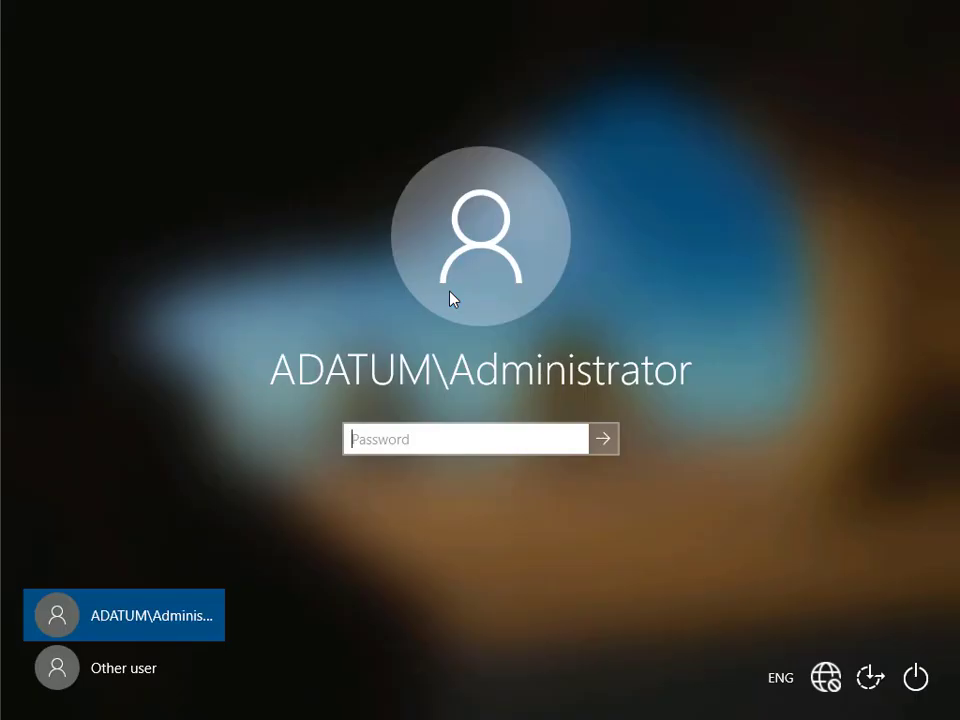
Sign in to Windows with the domain administrator's account password
left_click(430, 441)
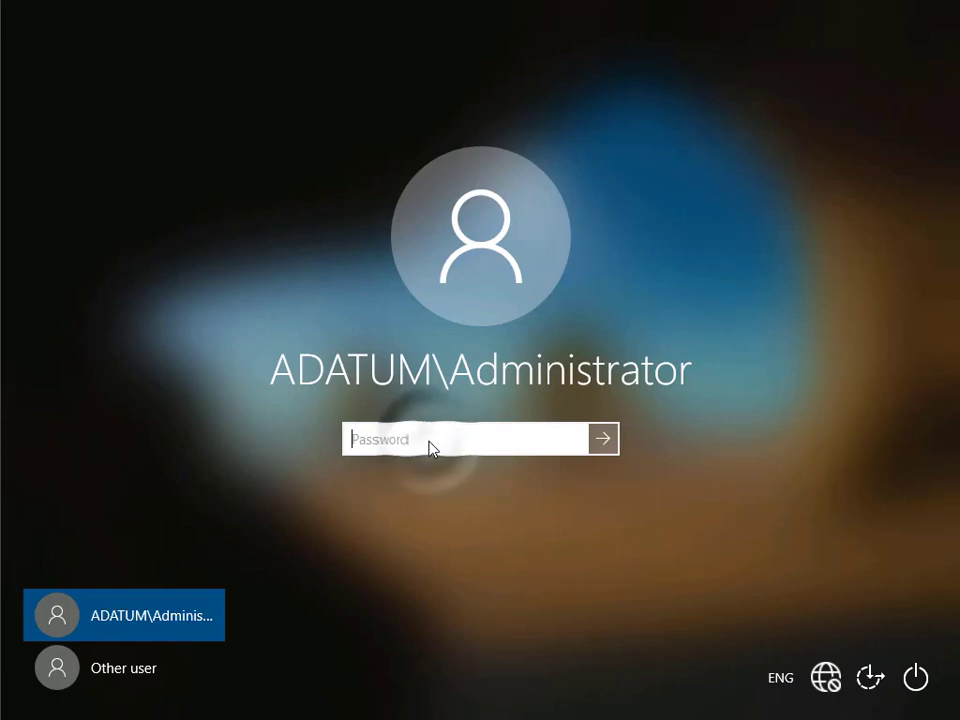
type("••••••••")
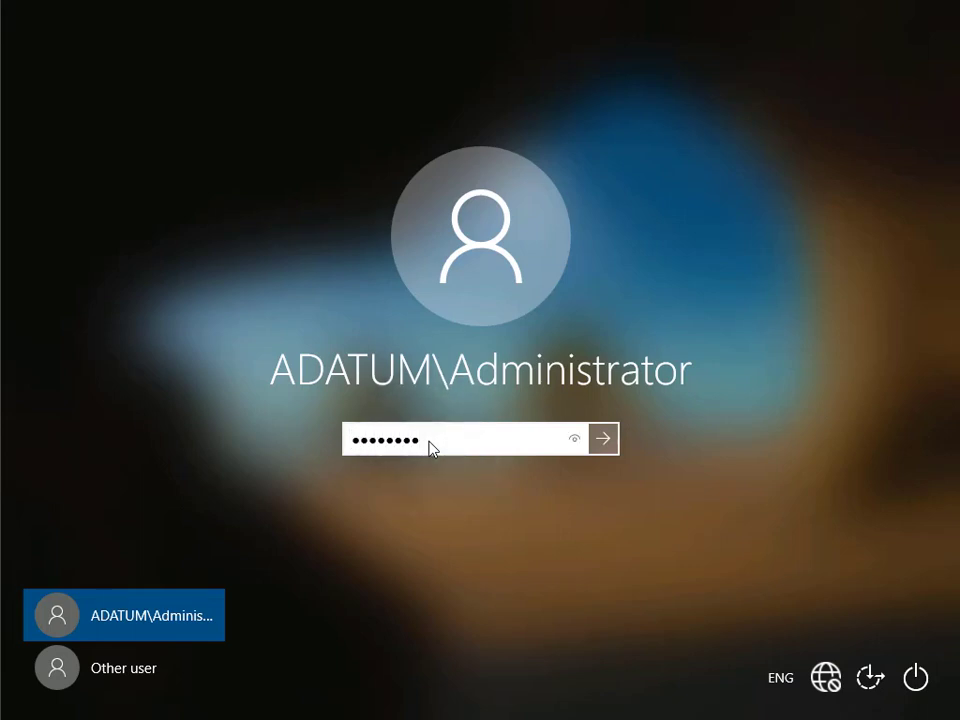
key("Return")
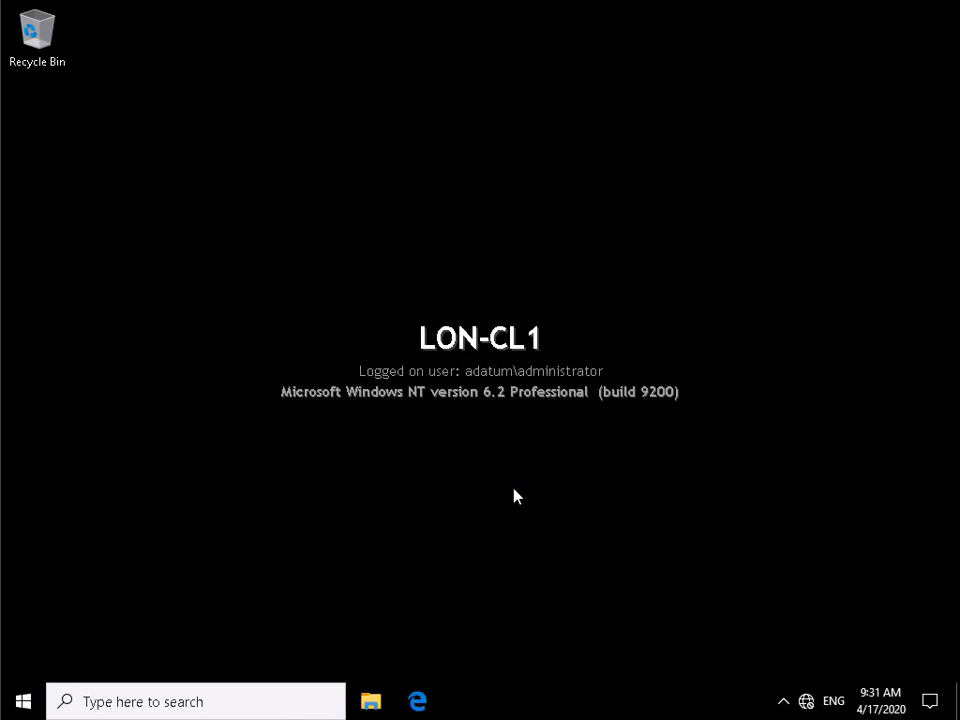
Open File Explorer and browse Local Disk (C:) and its Windows folder to check that the encrypted drive is accessible
key("super+e")
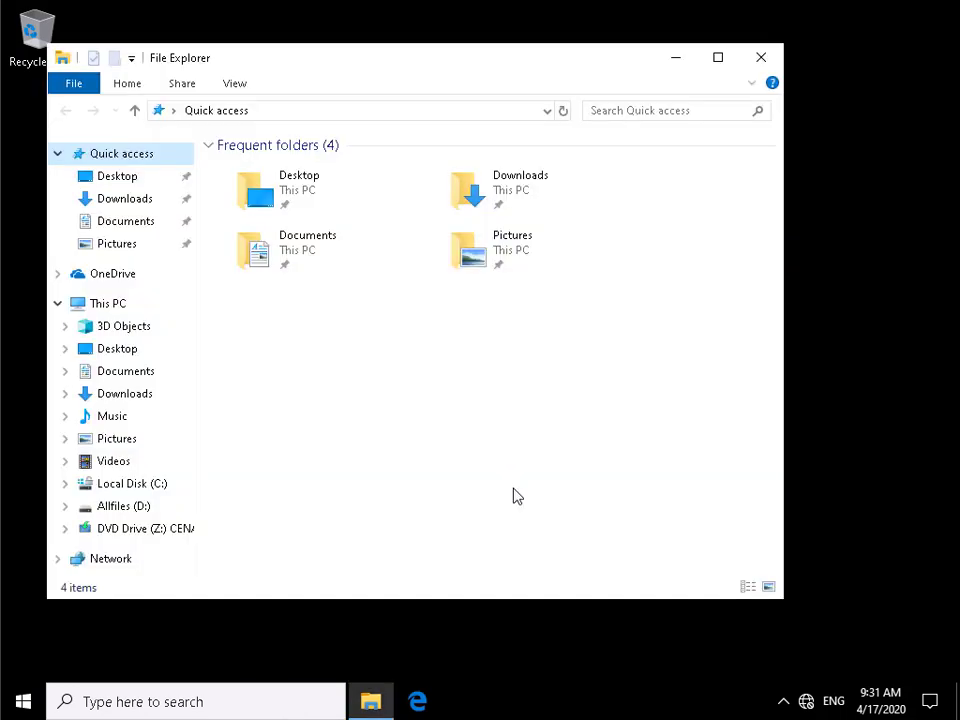
left_click(162, 485)
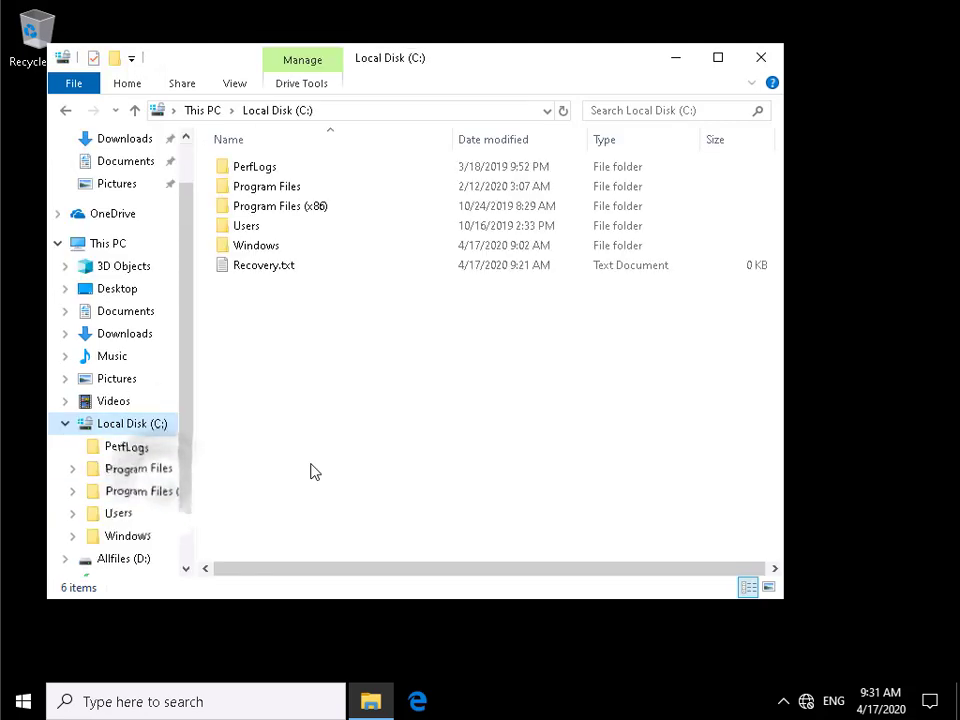
left_click(133, 540)
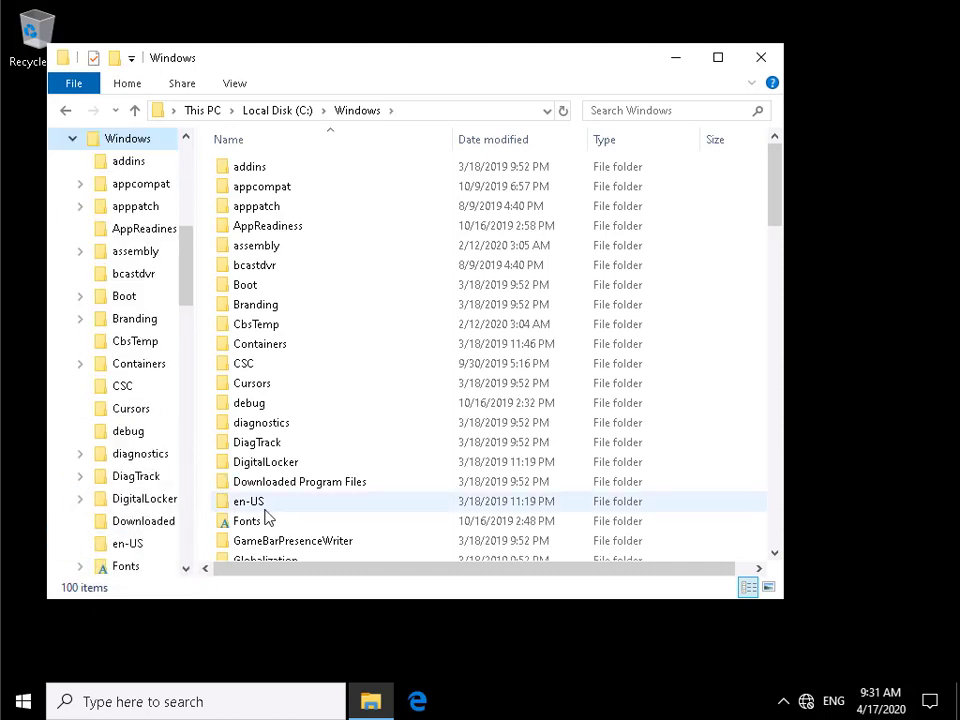